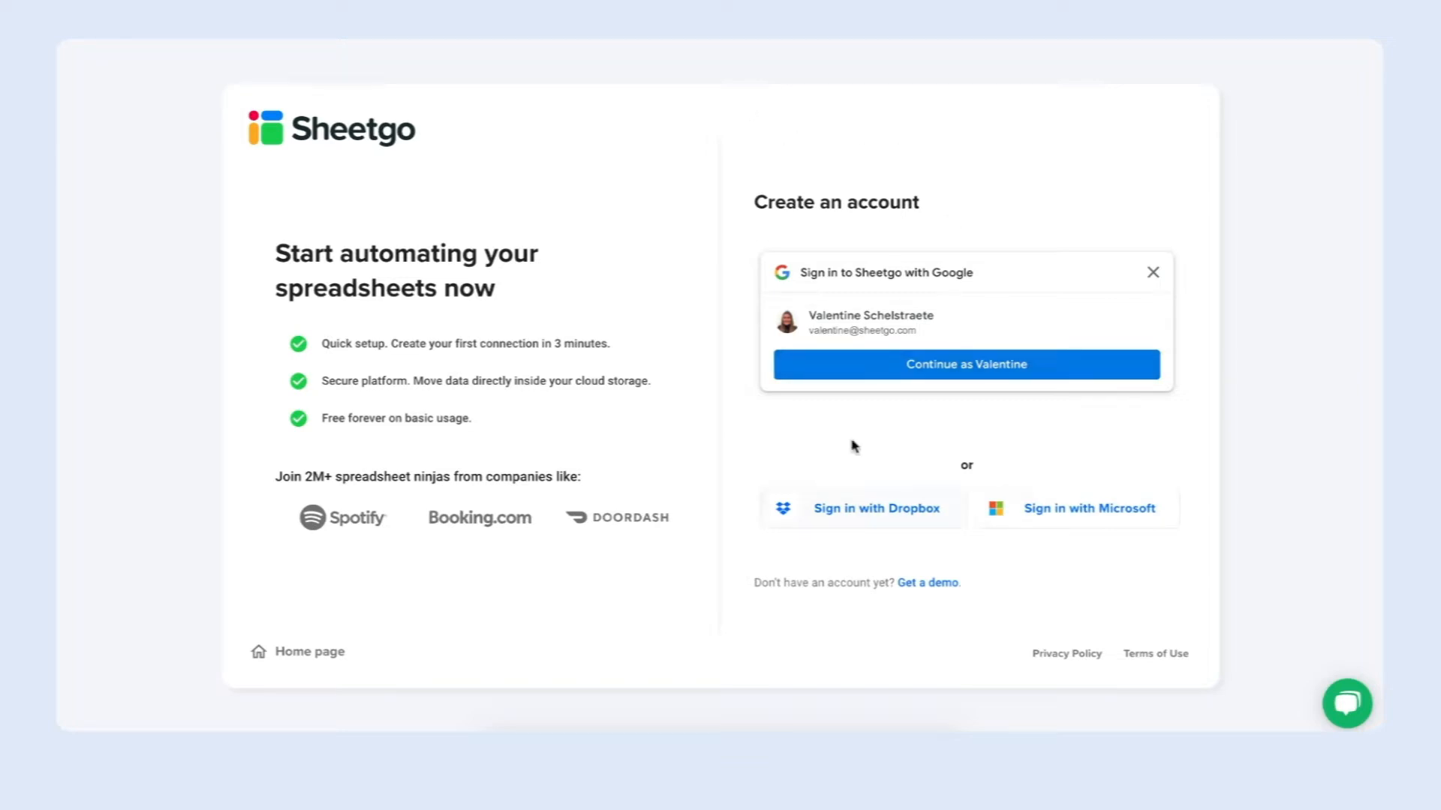
# Sign in to Sheetgo with the listed Microsoft account
pyautogui.click(1091, 513)
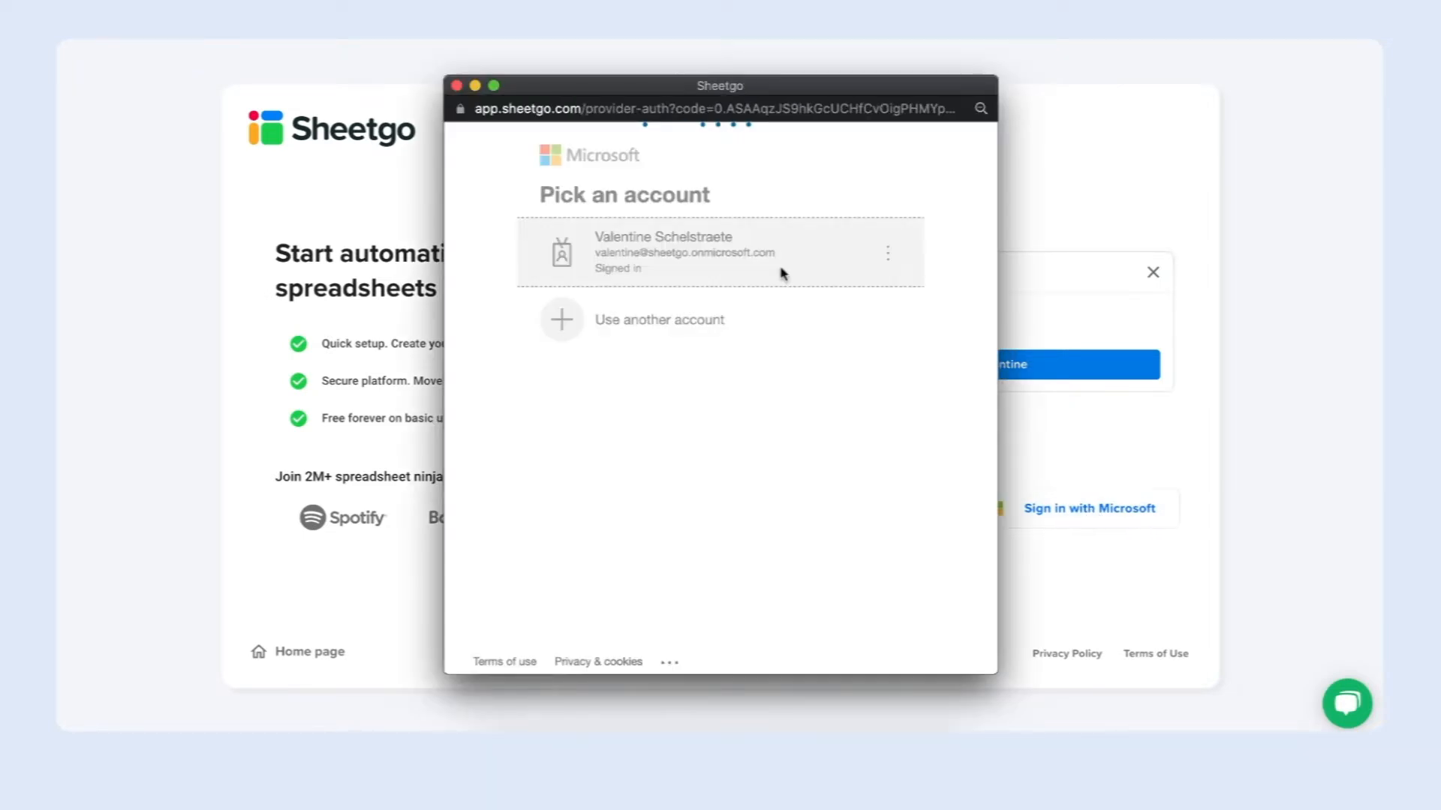
pyautogui.click(783, 273)
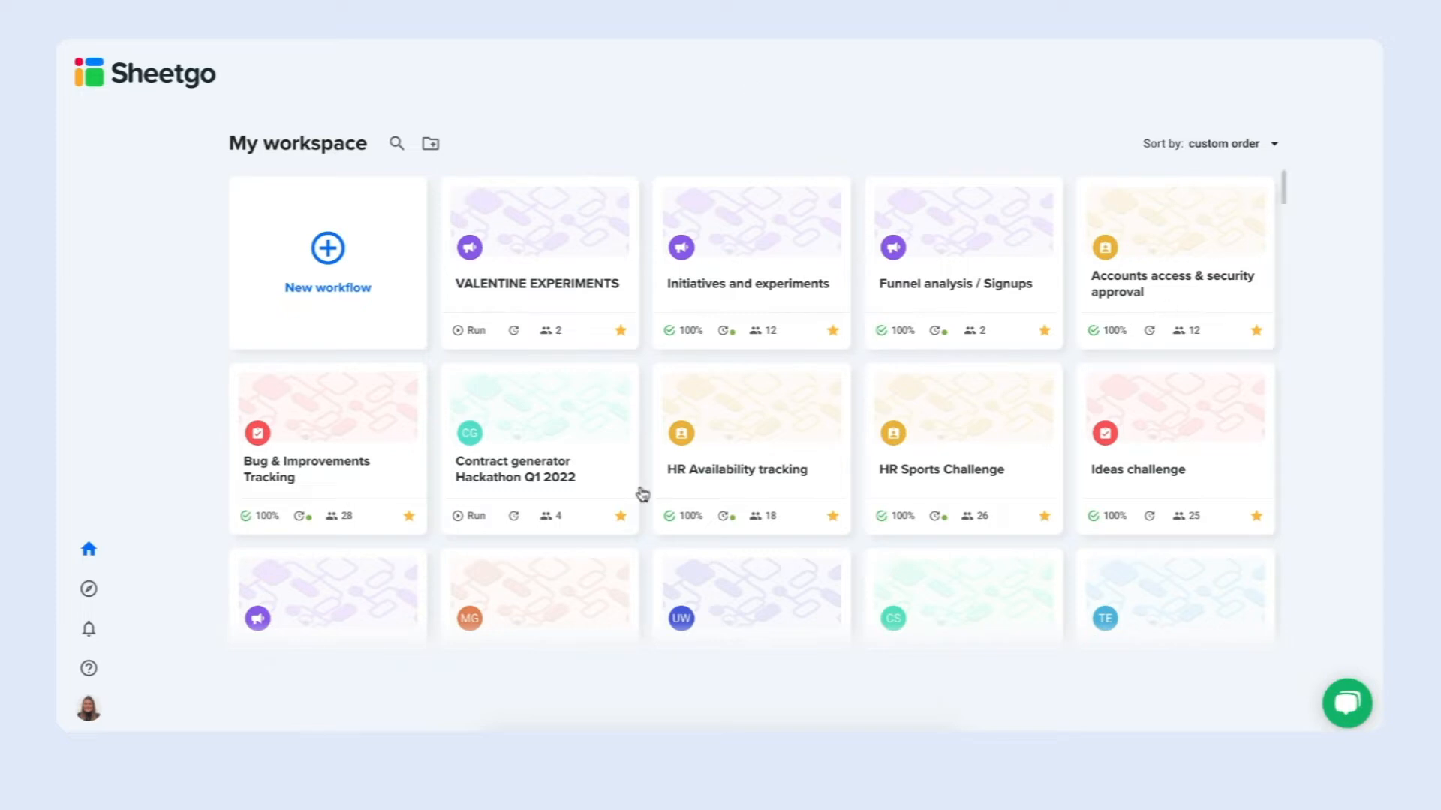
# Create a custom workflow from a new connection and name it "Newsletter paid clients"
pyautogui.click(327, 249)
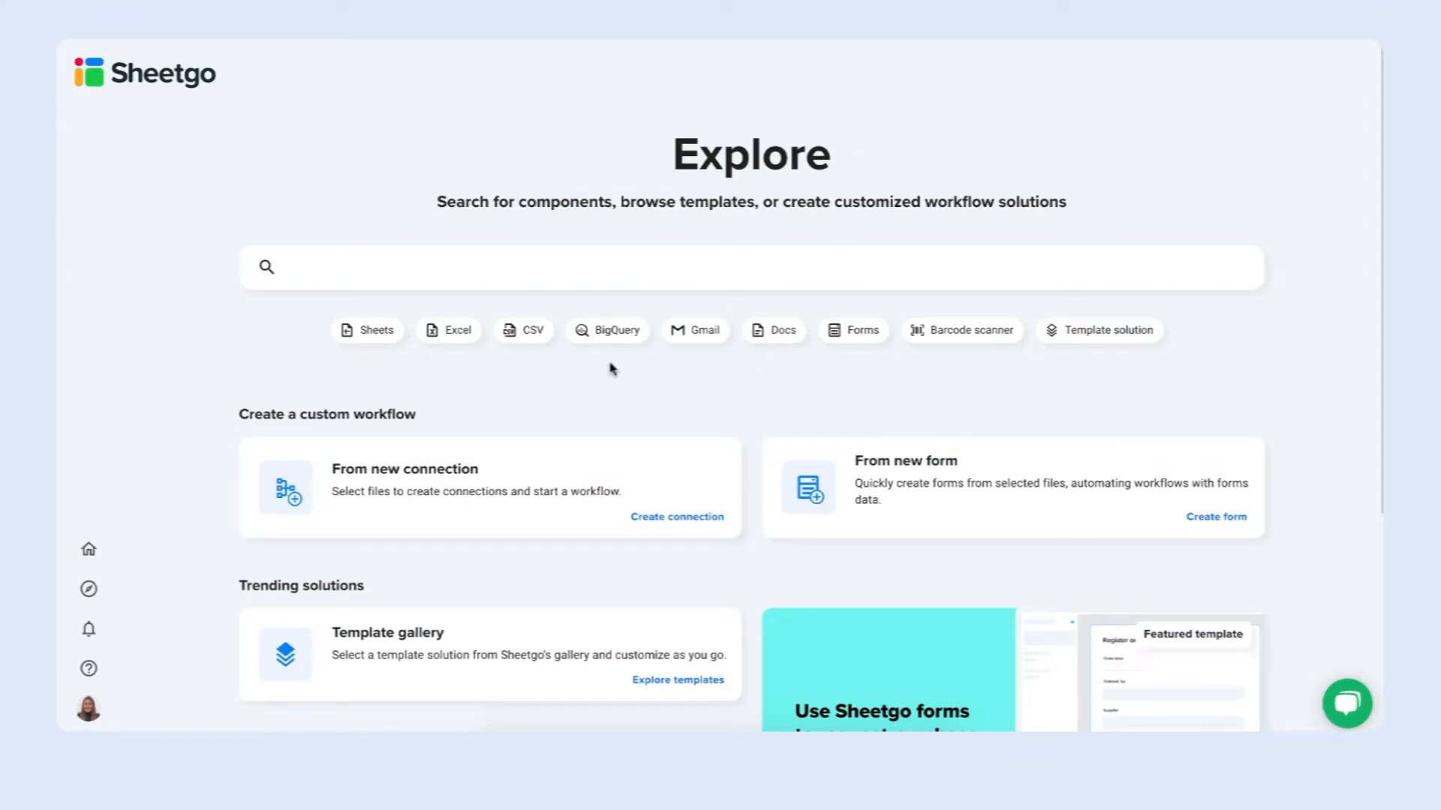
pyautogui.click(678, 517)
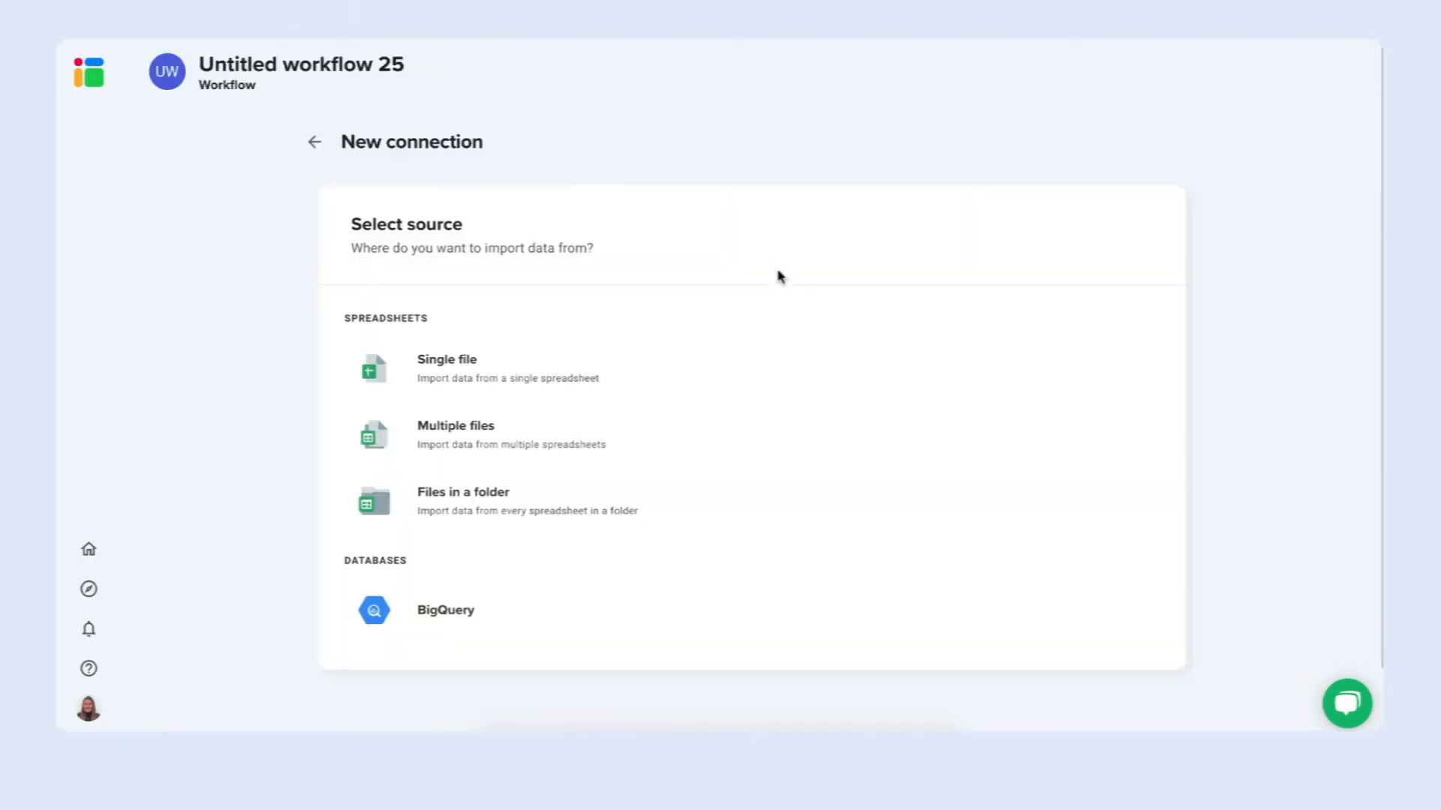
pyautogui.tripleClick(357, 63)
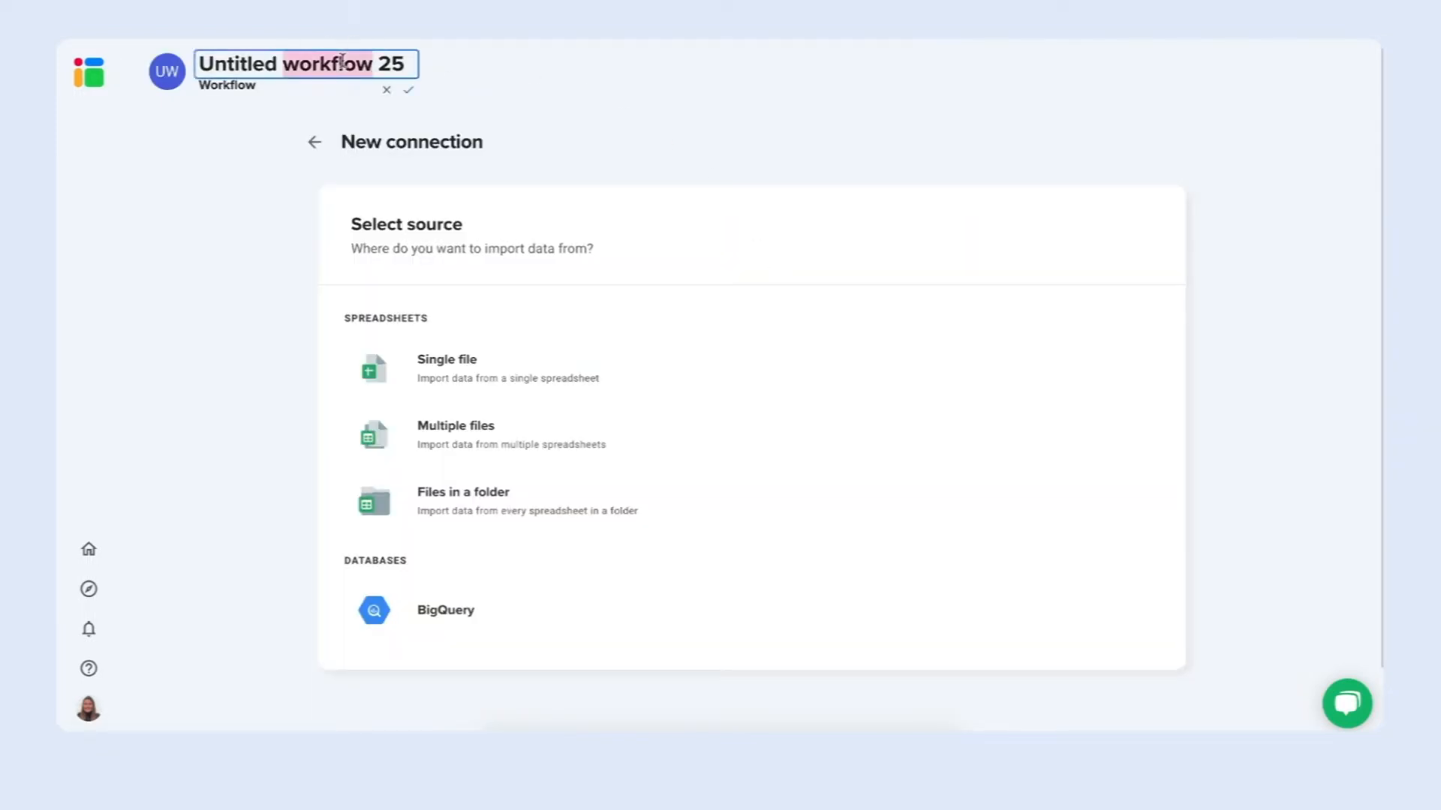
pyautogui.write('Newsletter paid clients')
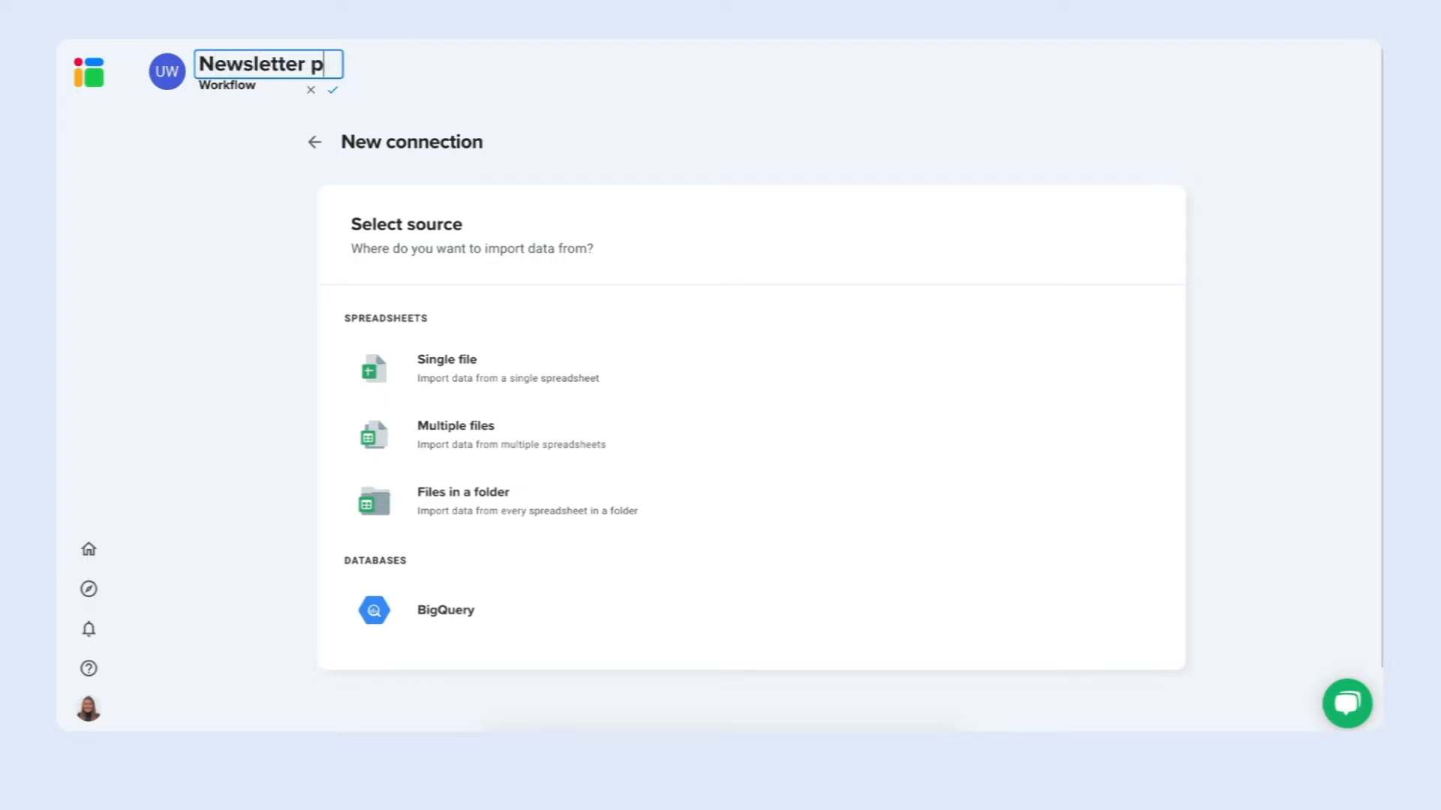
pyautogui.press('Return')
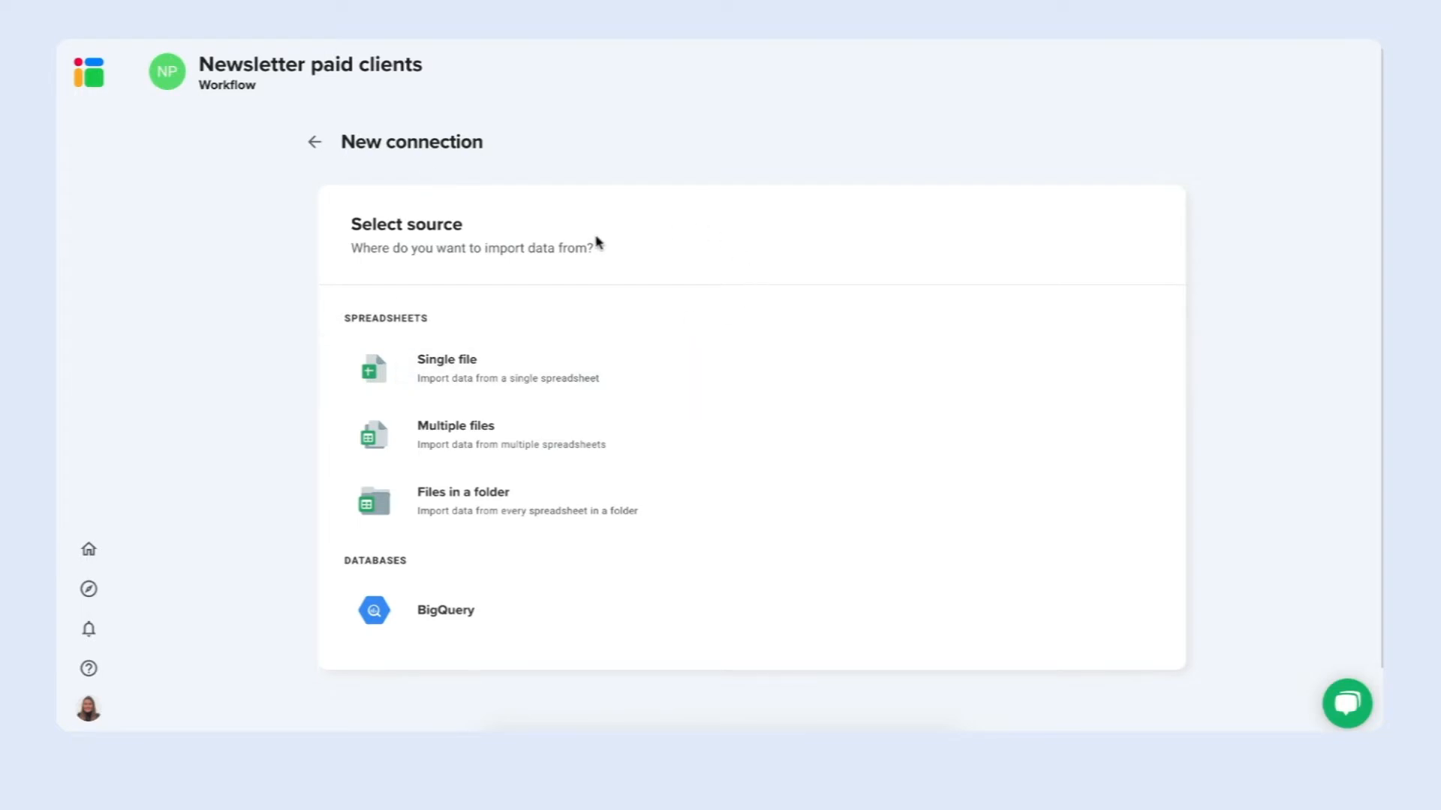
# Set the connection's source to the single file Customer database 2022.xlsx from the SharePoint account
pyautogui.click(598, 376)
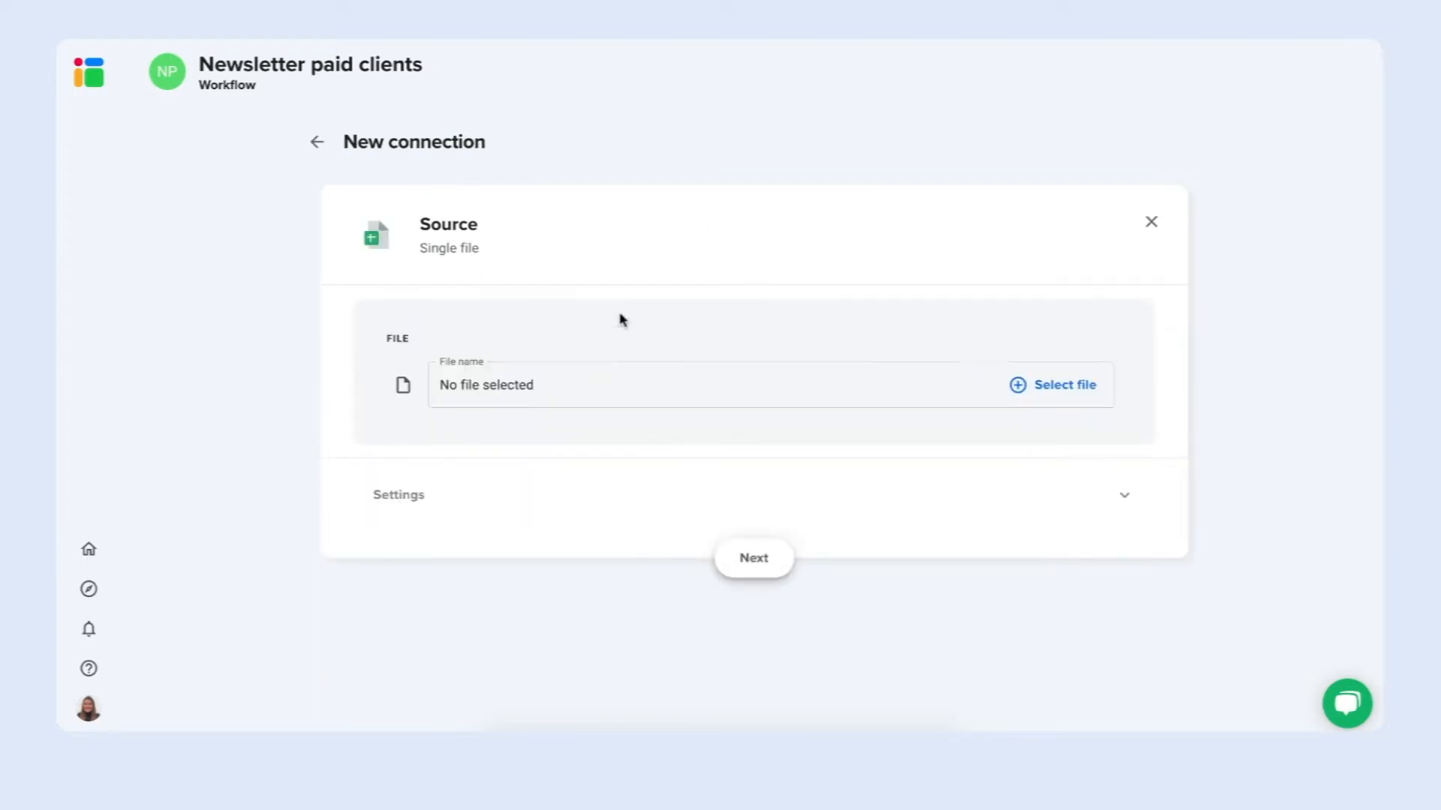
pyautogui.click(1060, 387)
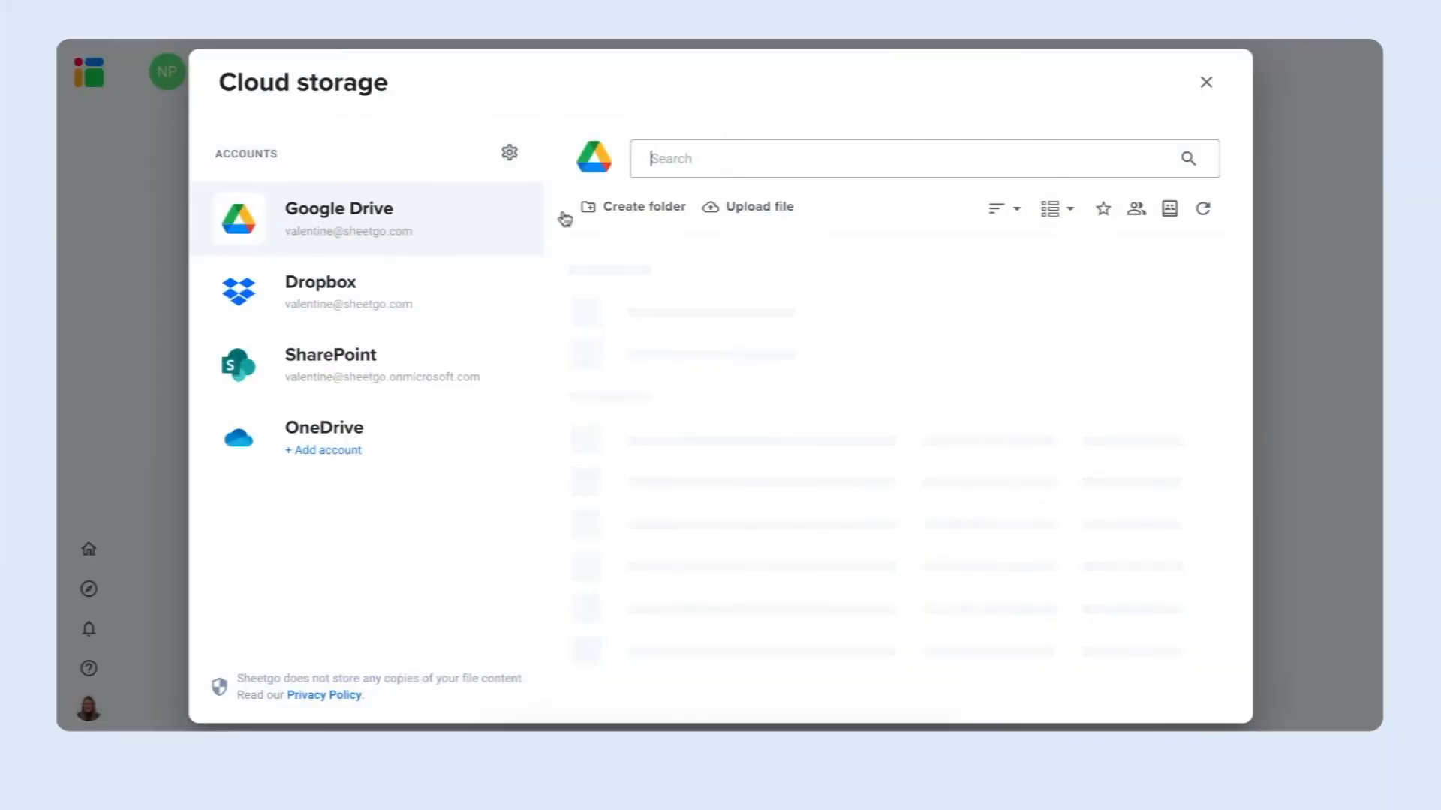
pyautogui.click(349, 388)
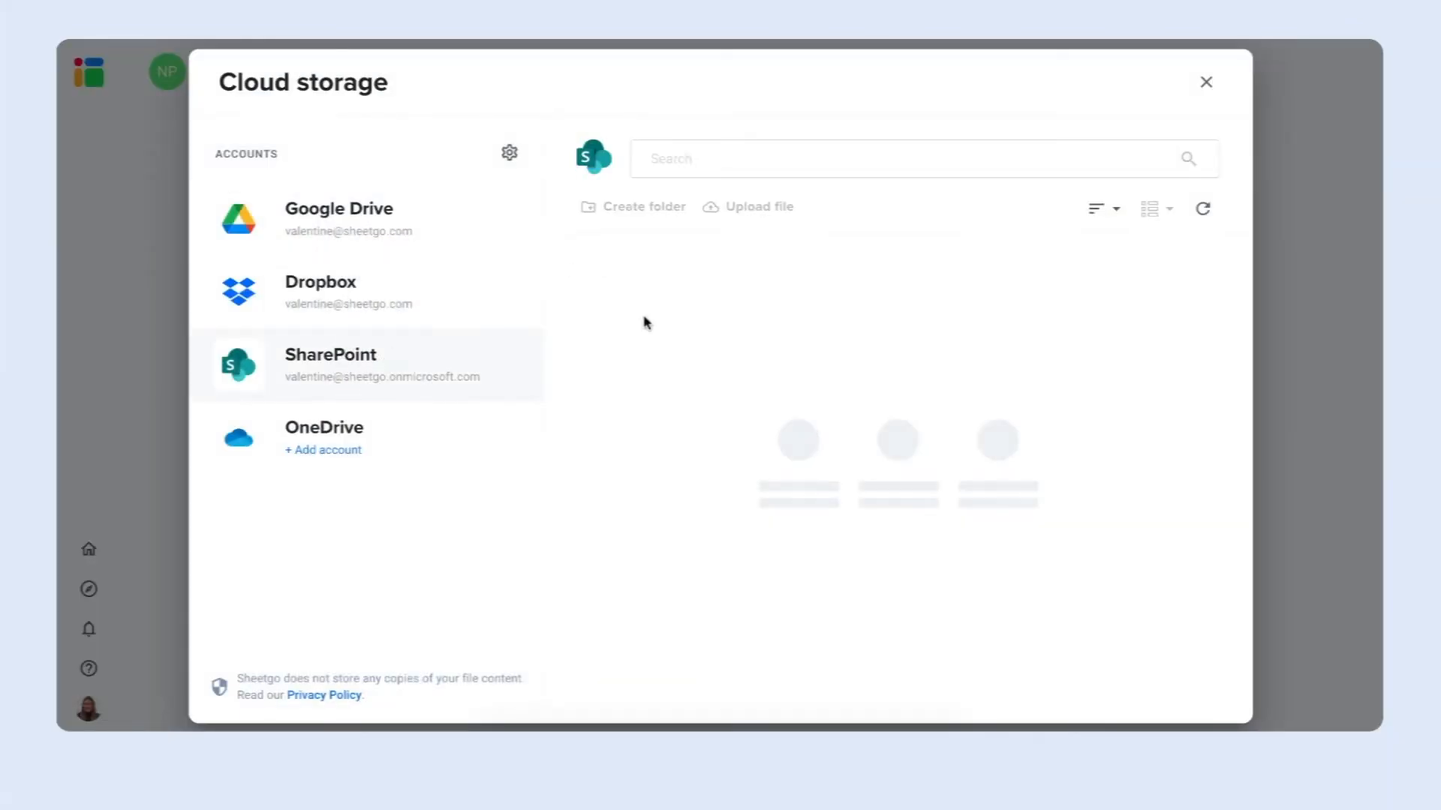
pyautogui.scroll(-3, 733, 546)
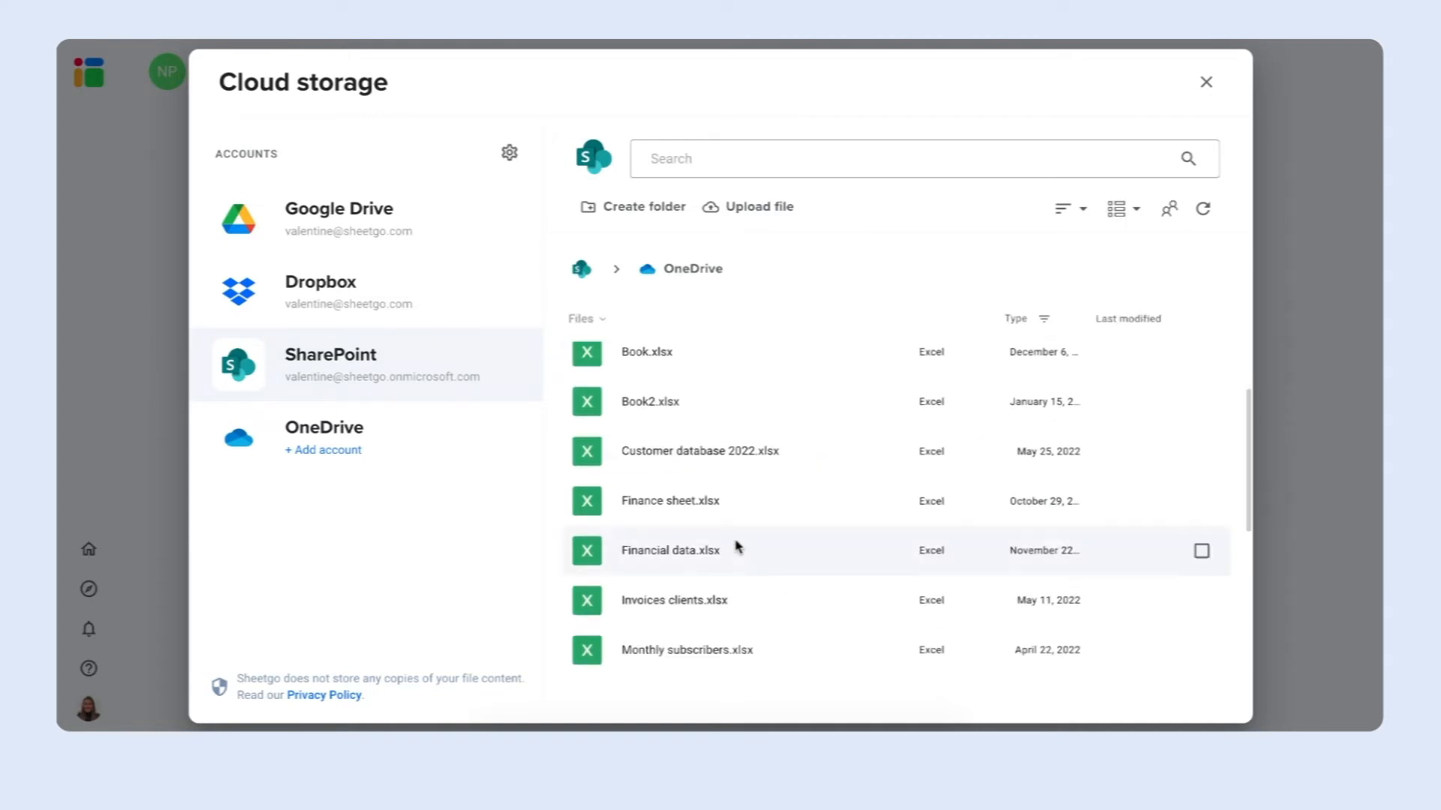
pyautogui.click(764, 451)
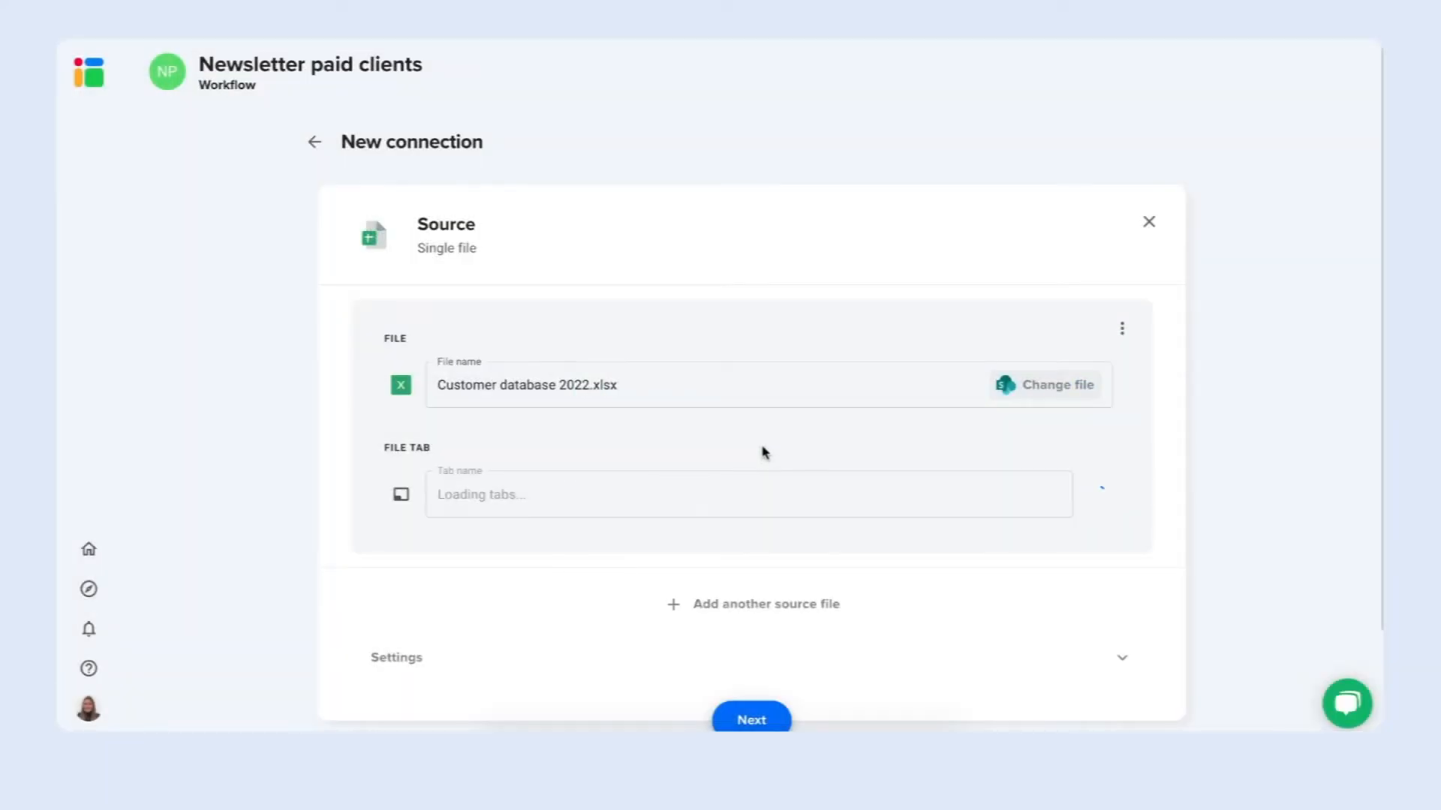
# Accept the source file and add a step that generates and sends emails based on a template
pyautogui.scroll(-1, 775, 451)
pyautogui.click(751, 643)
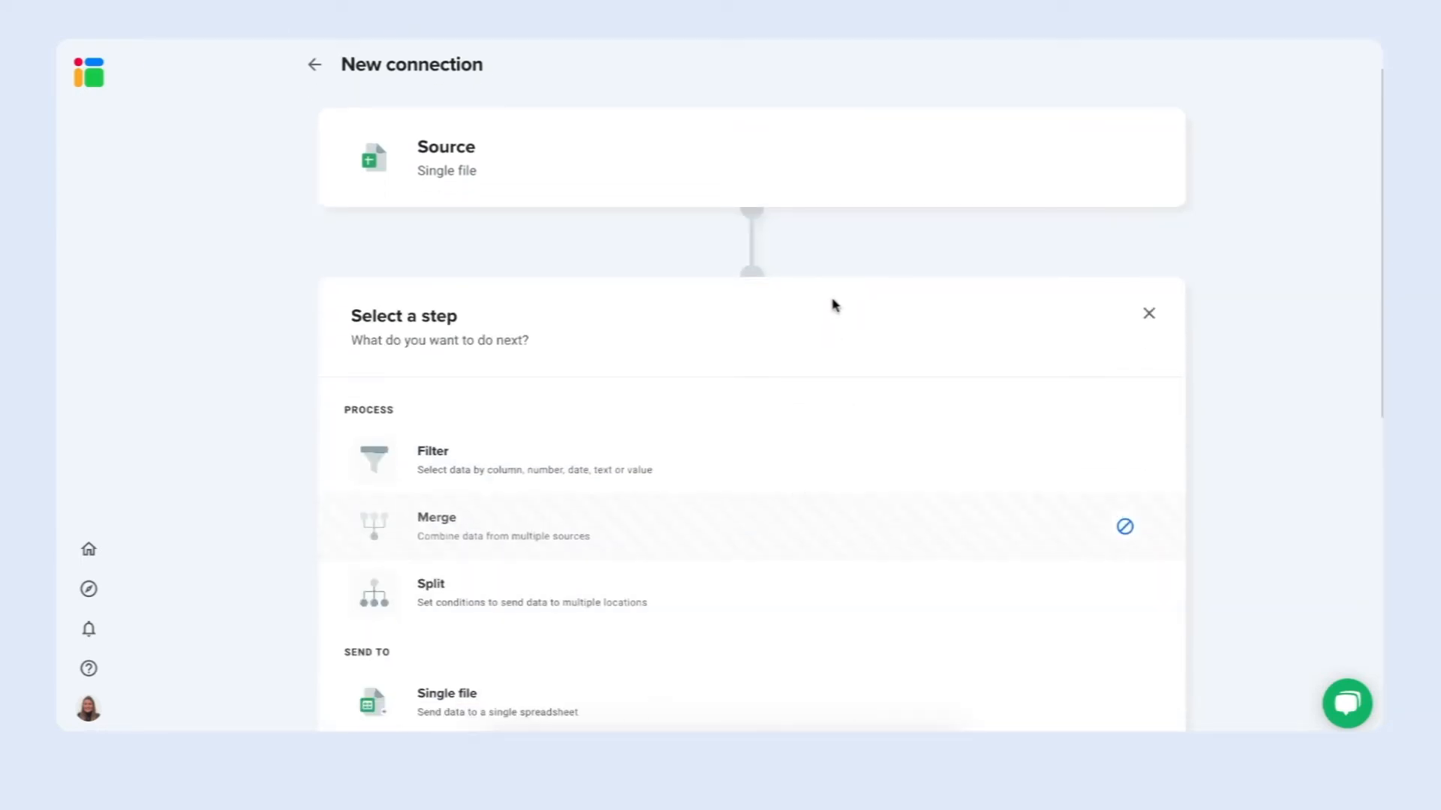
pyautogui.scroll(-7, 836, 312)
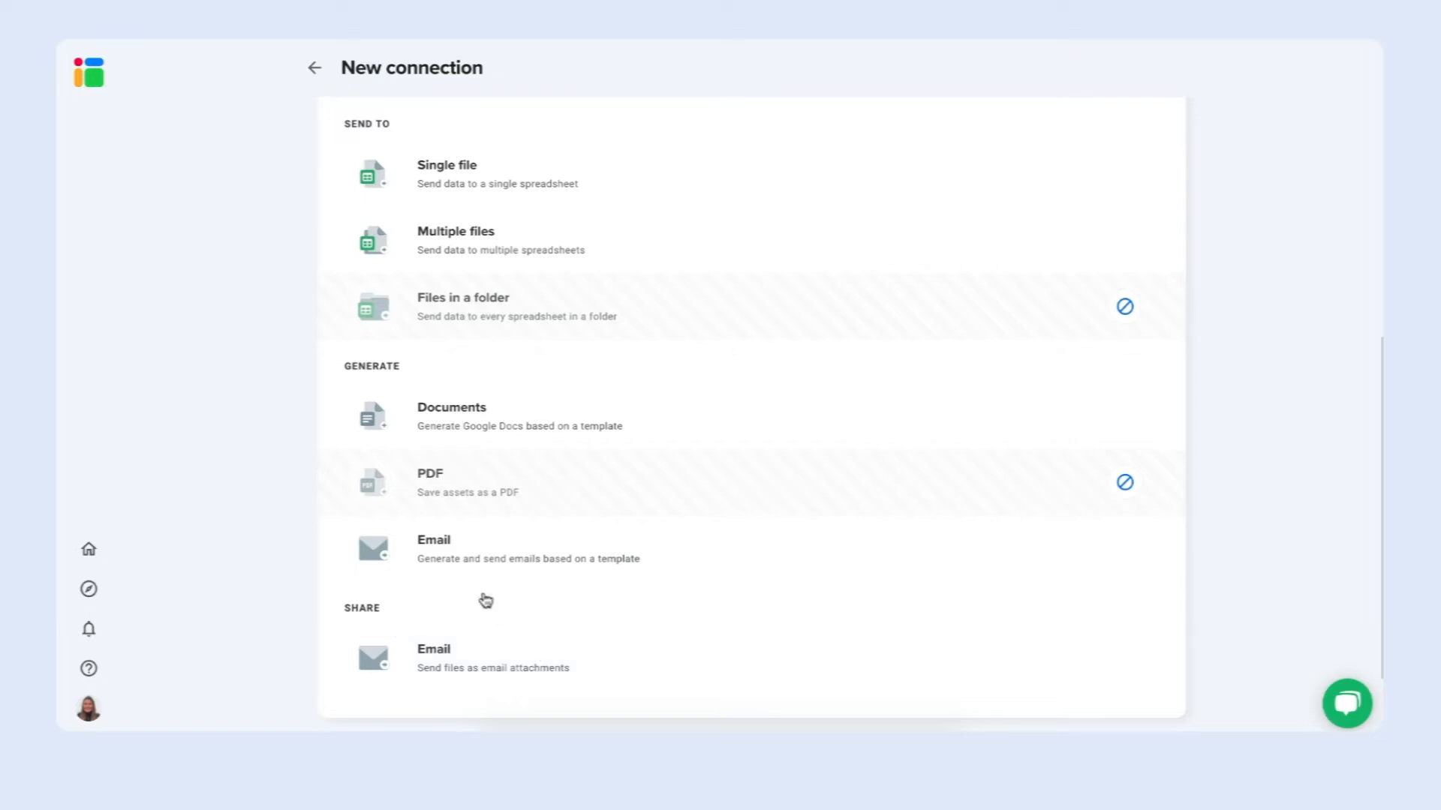
pyautogui.click(499, 553)
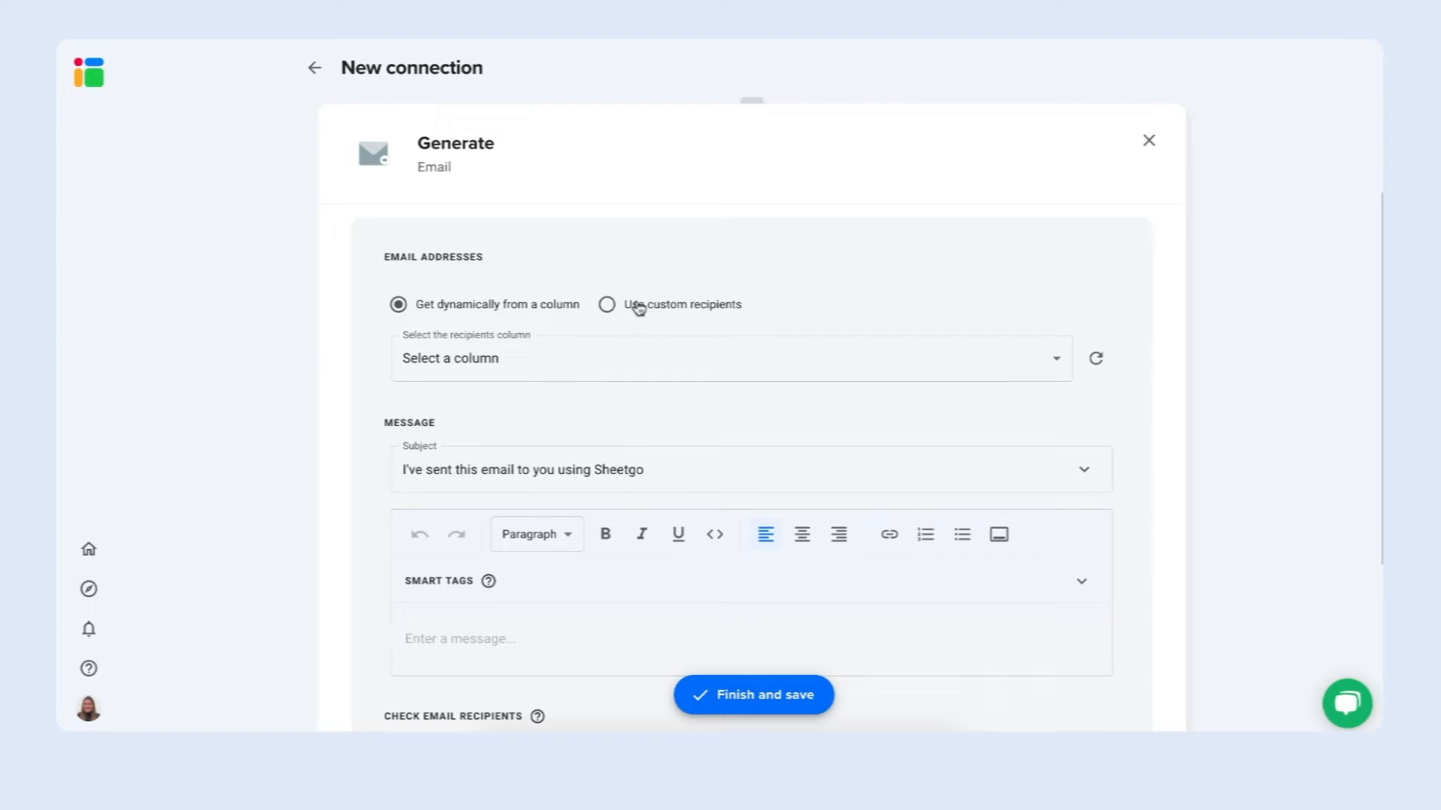
pyautogui.click(632, 306)
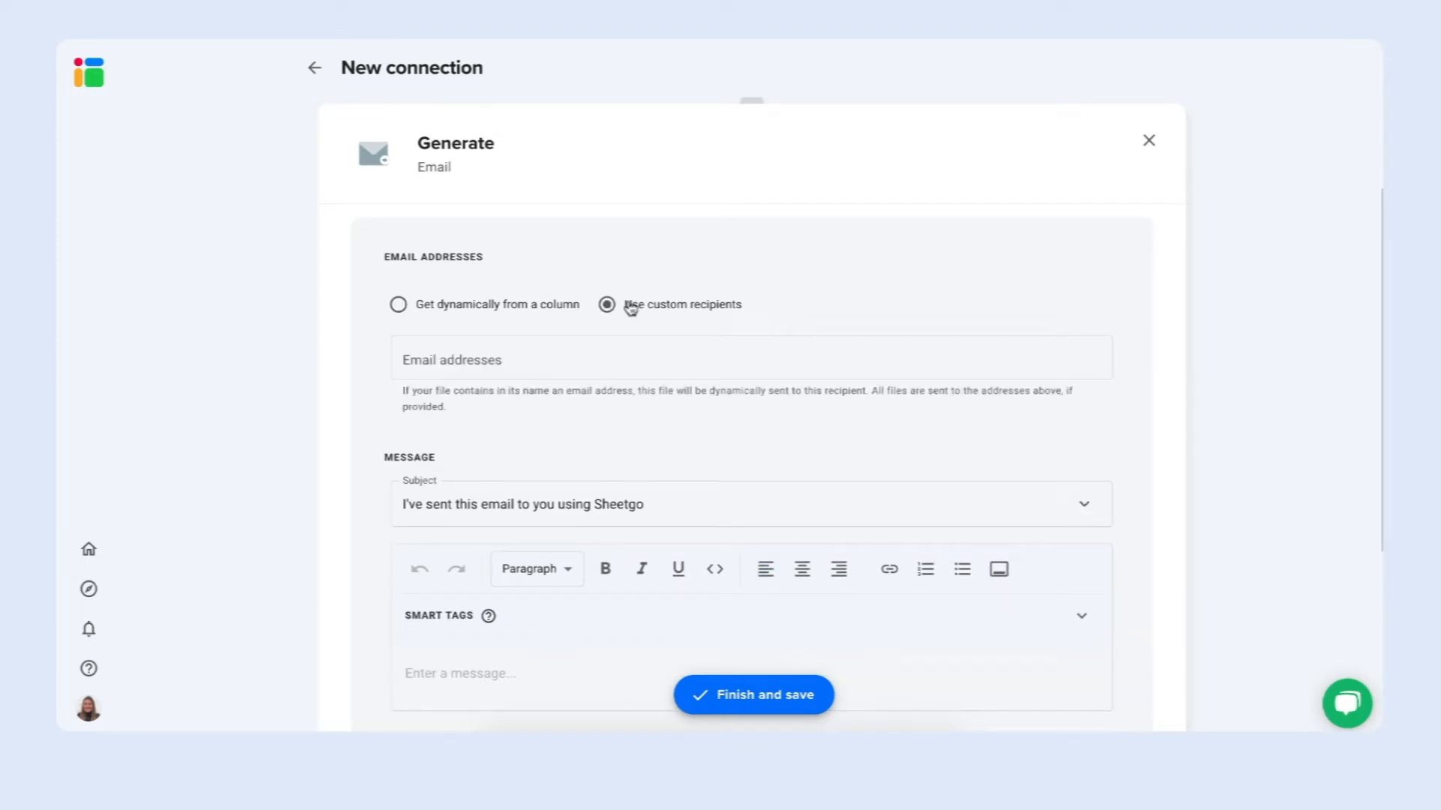
pyautogui.click(488, 362)
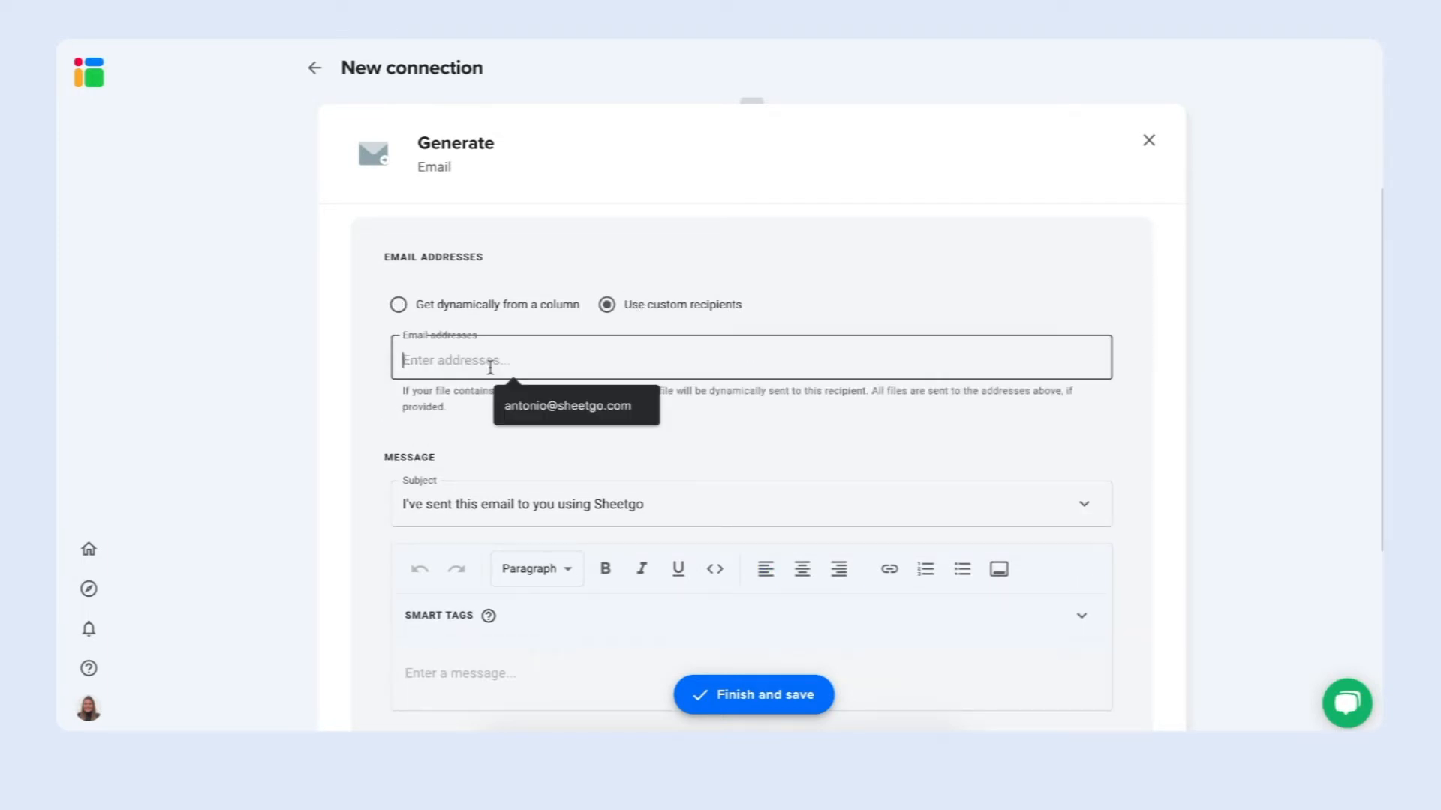
pyautogui.click(561, 409)
pyautogui.press('Return')
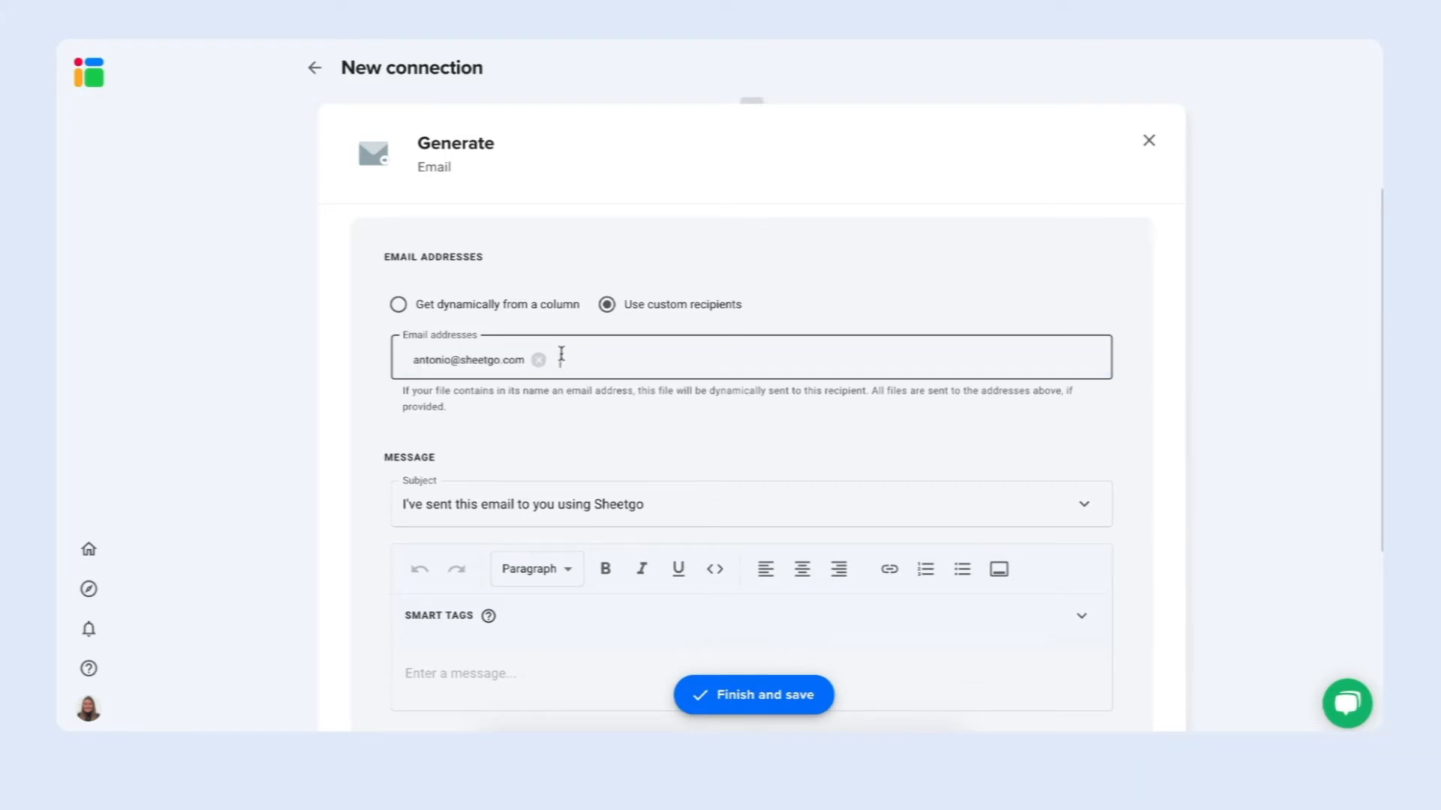
pyautogui.click(538, 360)
pyautogui.click(498, 312)
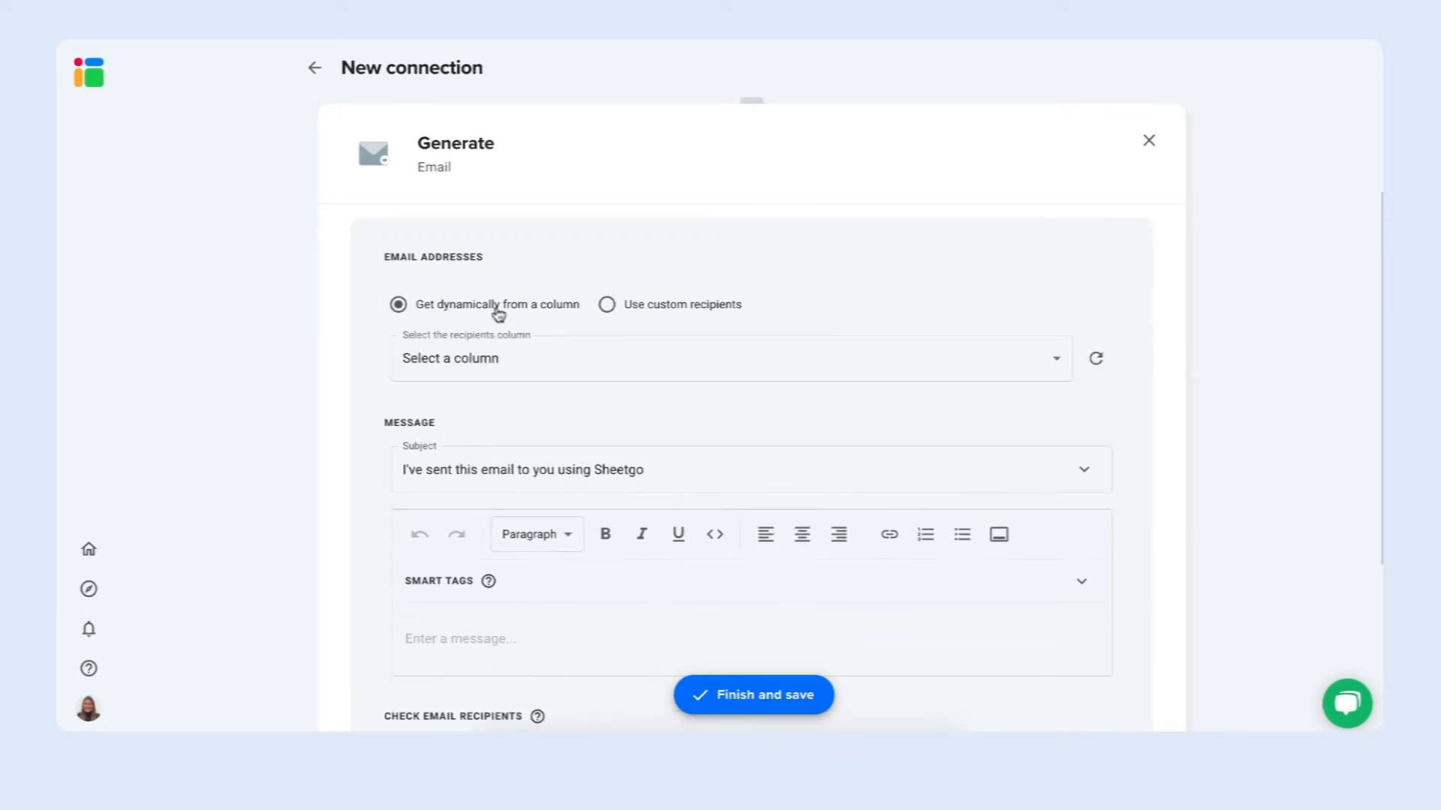
# Set the email recipients column to Column C : Email address
pyautogui.click(517, 360)
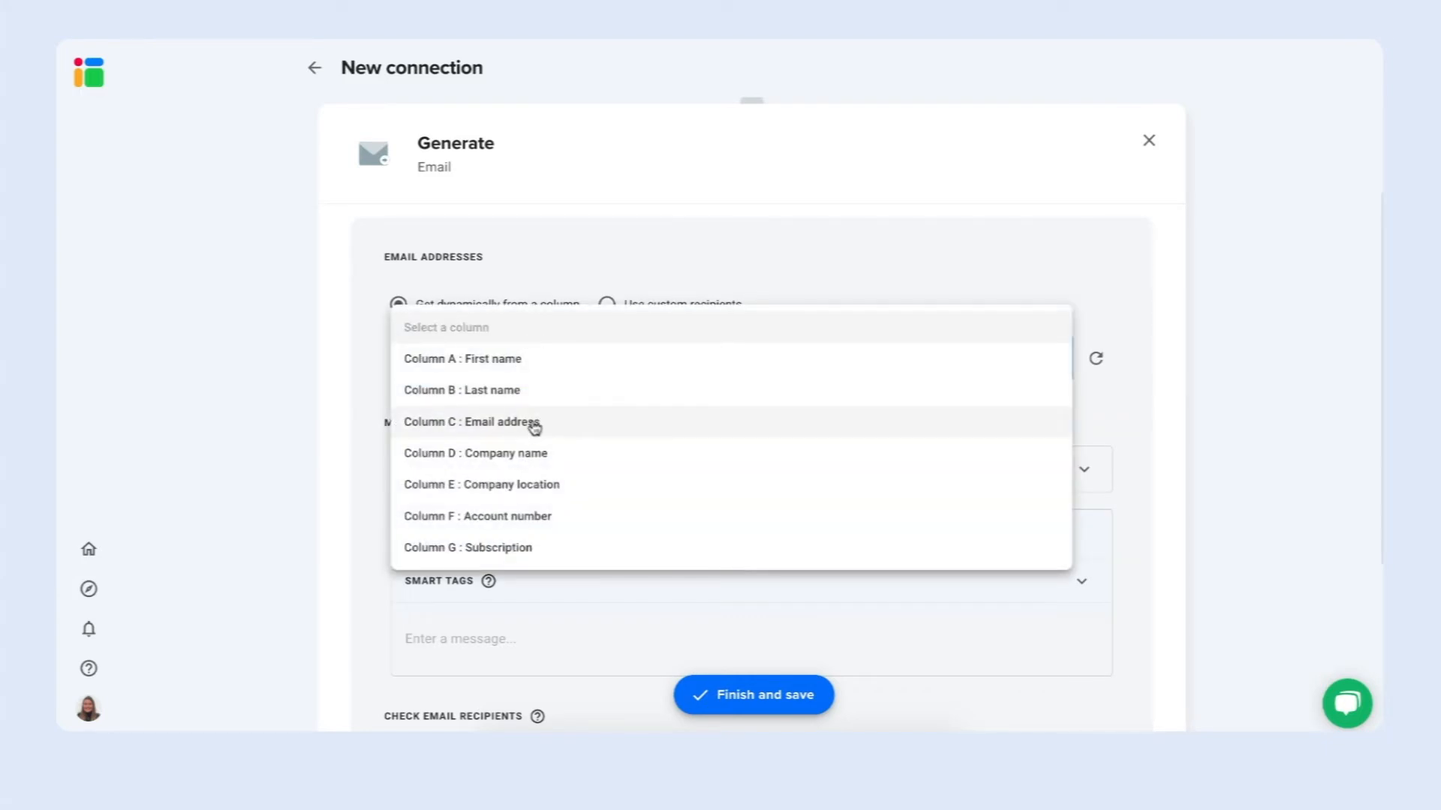
pyautogui.click(534, 425)
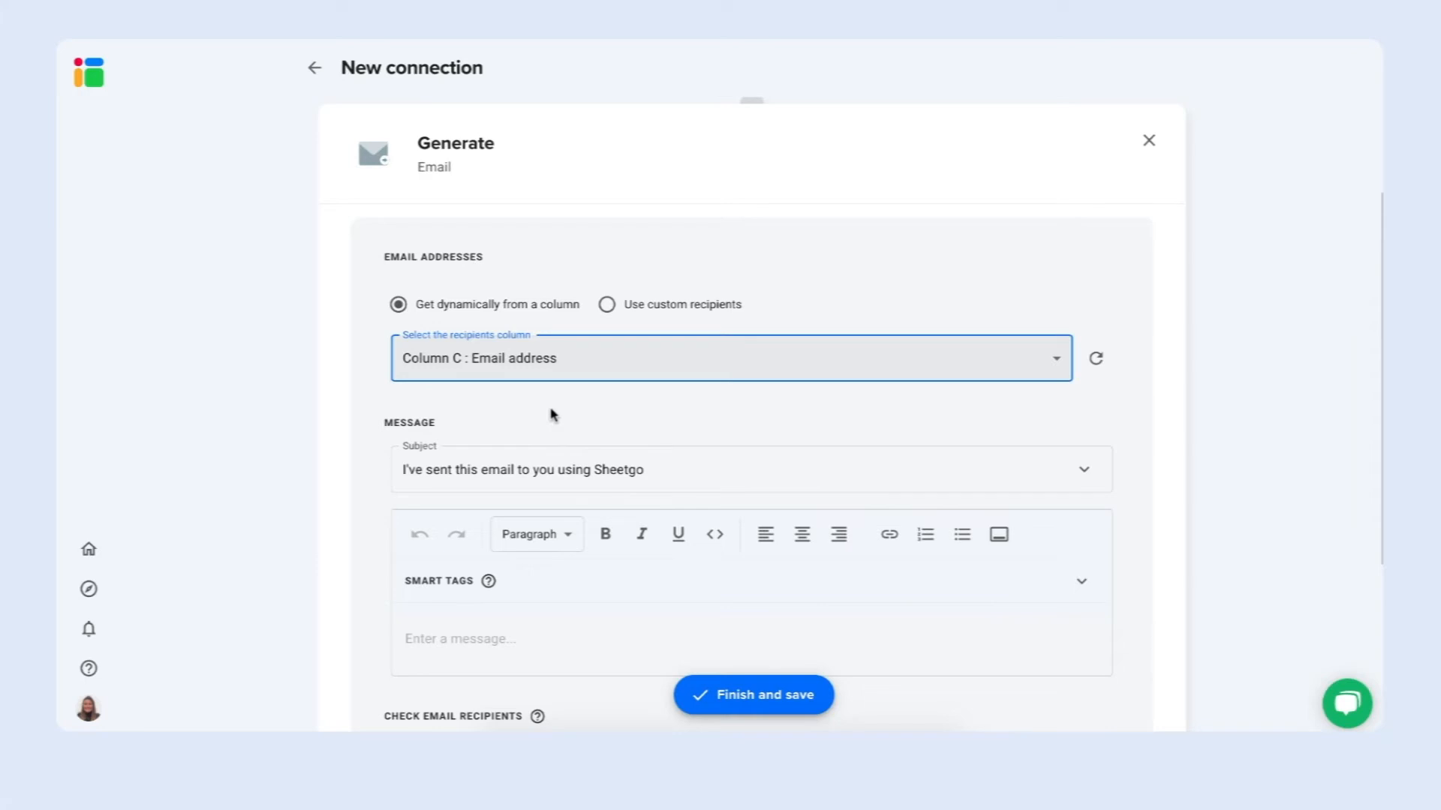
# Replace the email subject with "Hi {{First name}}, here's your monthly newsletter!", using the First name smart tag
pyautogui.scroll(-1, 552, 415)
pyautogui.tripleClick(529, 408)
pyautogui.press('BackSpace')
pyautogui.write('Hi')
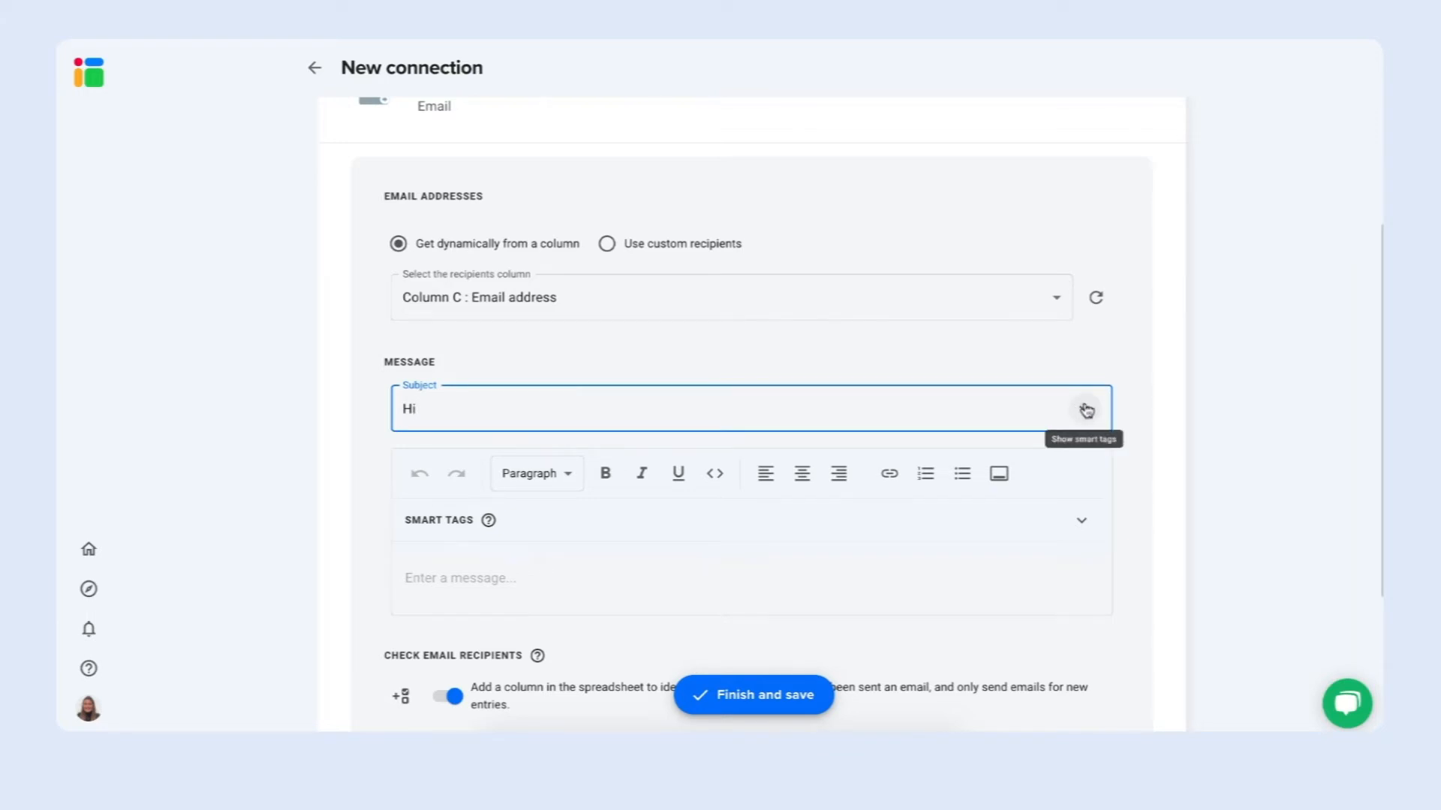
pyautogui.click(1086, 410)
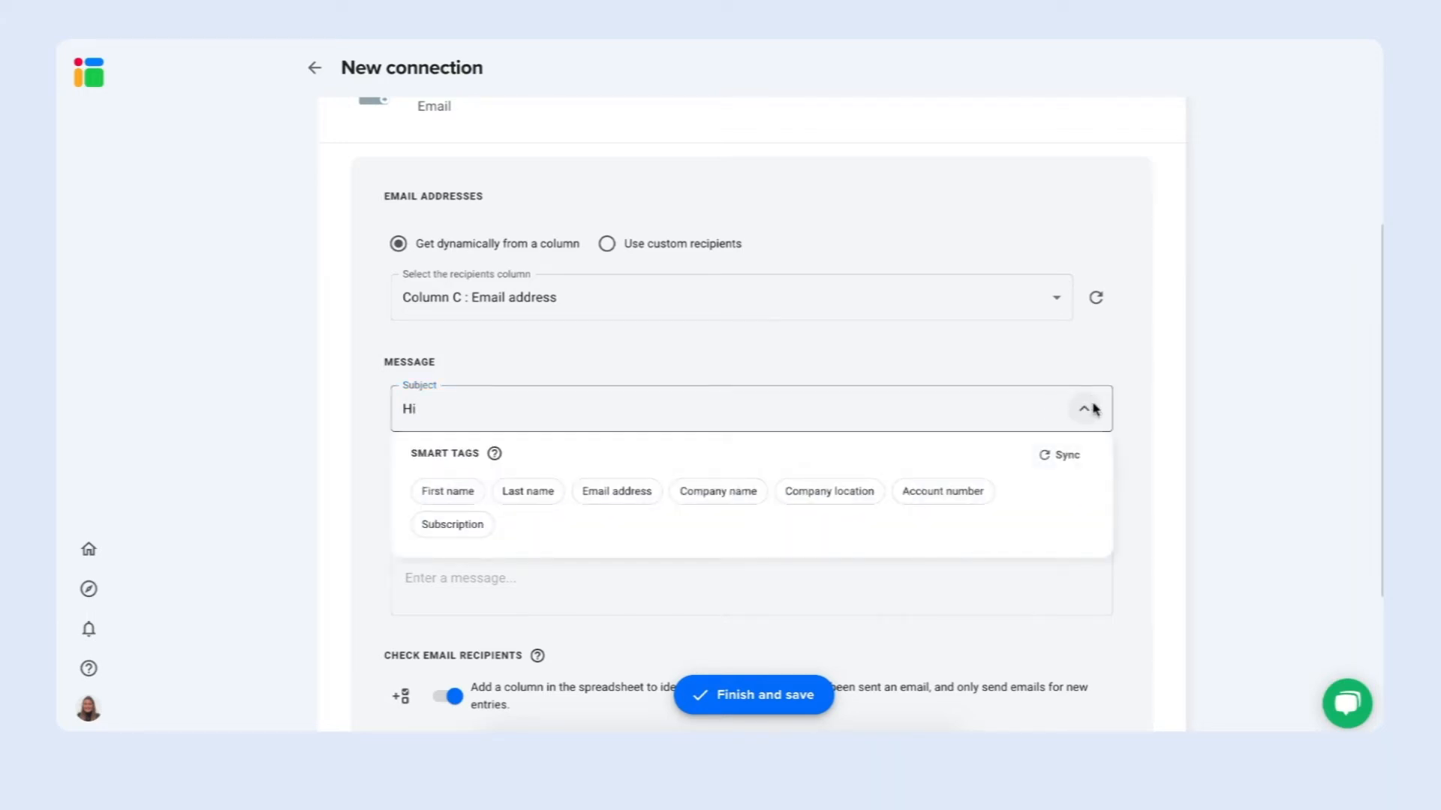
pyautogui.click(455, 493)
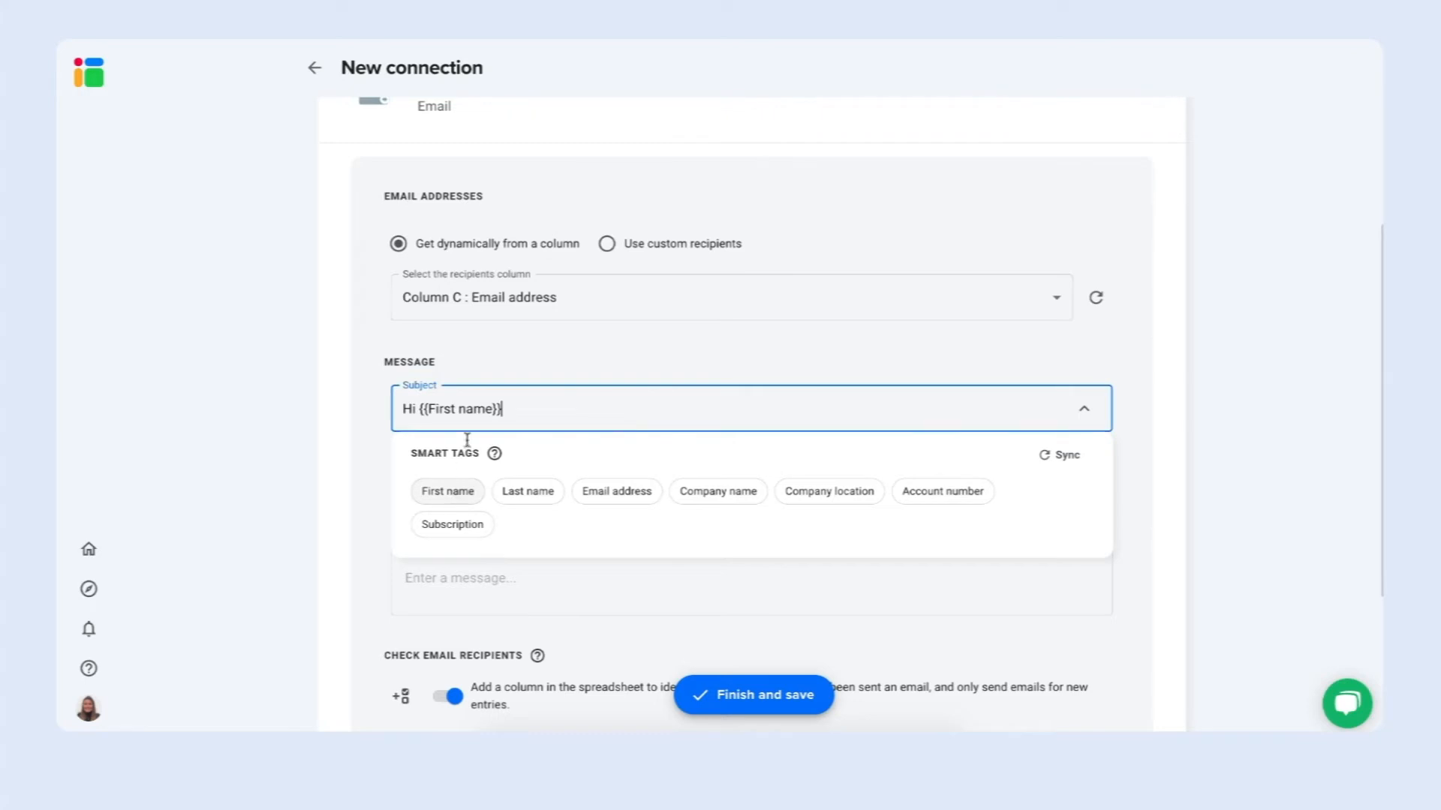
pyautogui.write(", here's your mon")
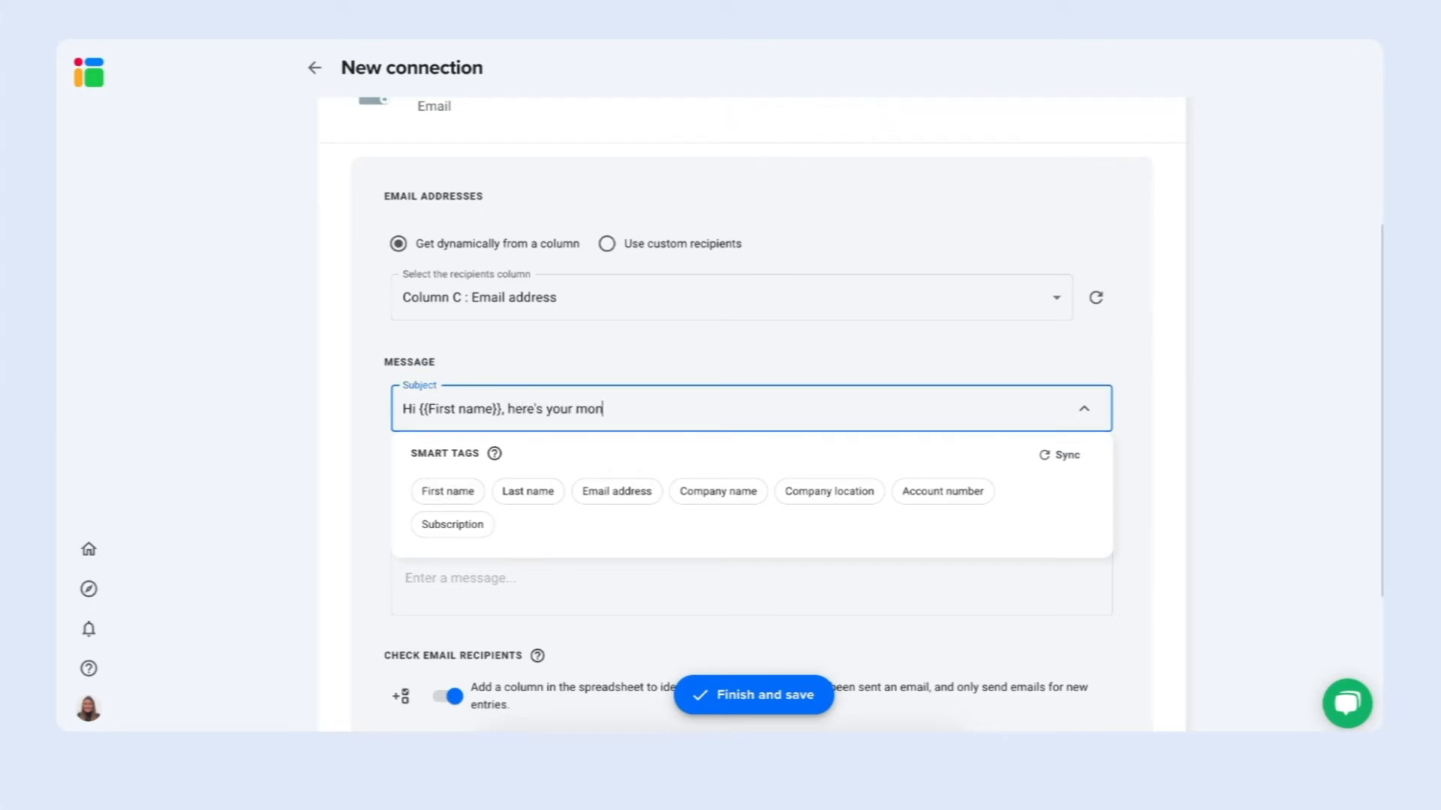
pyautogui.write('thly newsletter!')
# Write the message's opening line "This month we have 5 Sheetgo features to highlight!" followed by a blank line
pyautogui.click(472, 577)
pyautogui.click(491, 569)
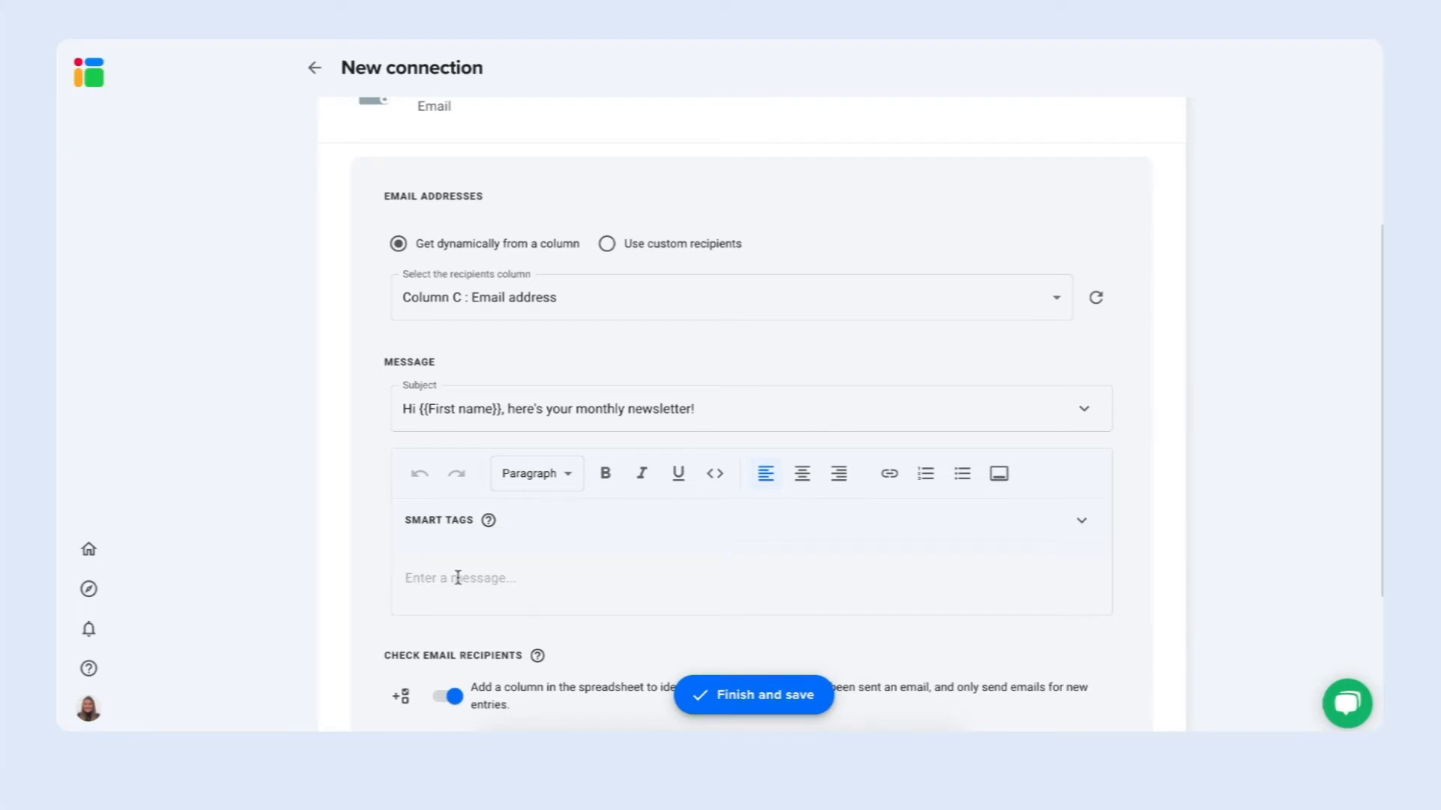
pyautogui.scroll(-1, 458, 578)
pyautogui.write('This motn')
pyautogui.press('BackSpace')
pyautogui.press('BackSpace')
pyautogui.write('nth we have')
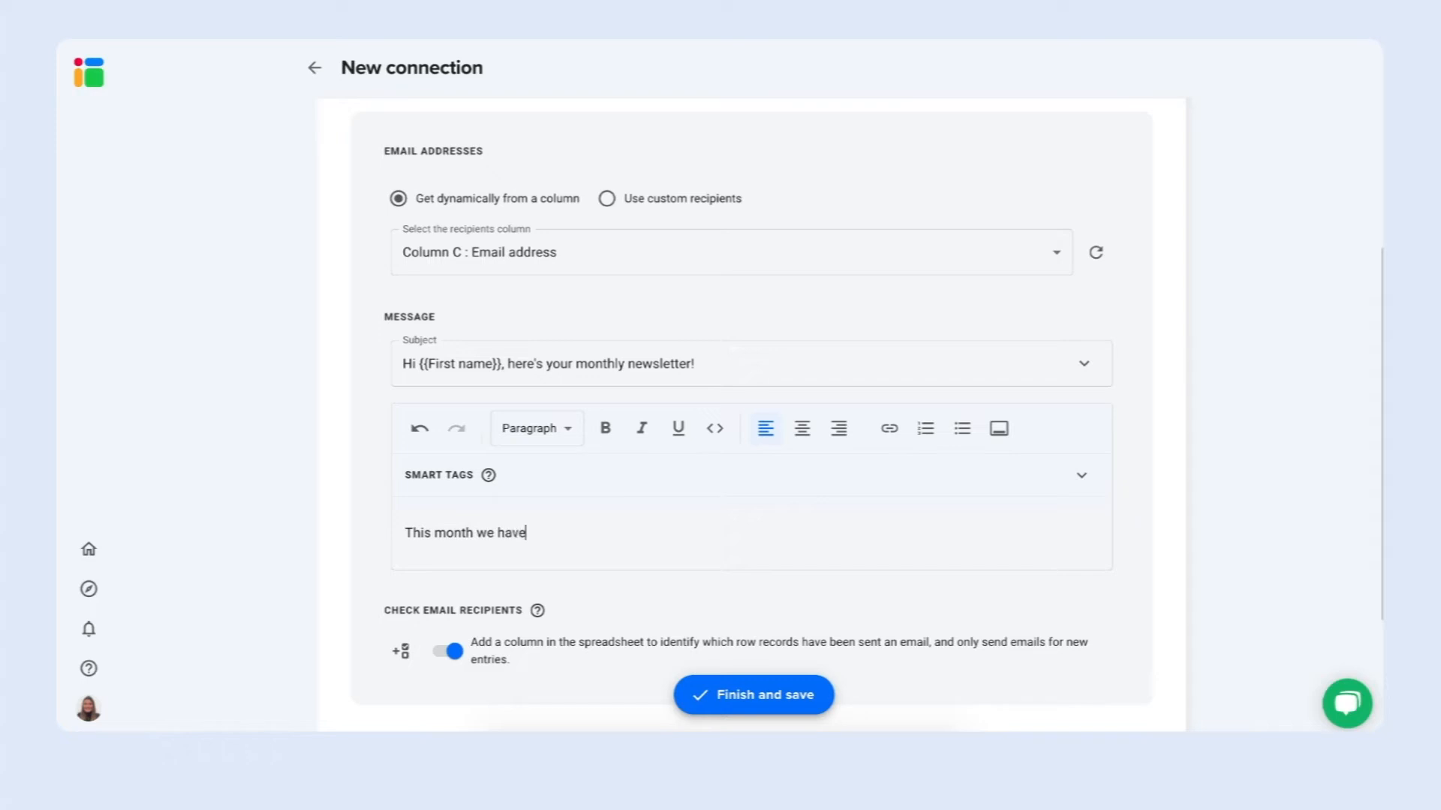
pyautogui.write(' 5 Sheetgo features to highlight')
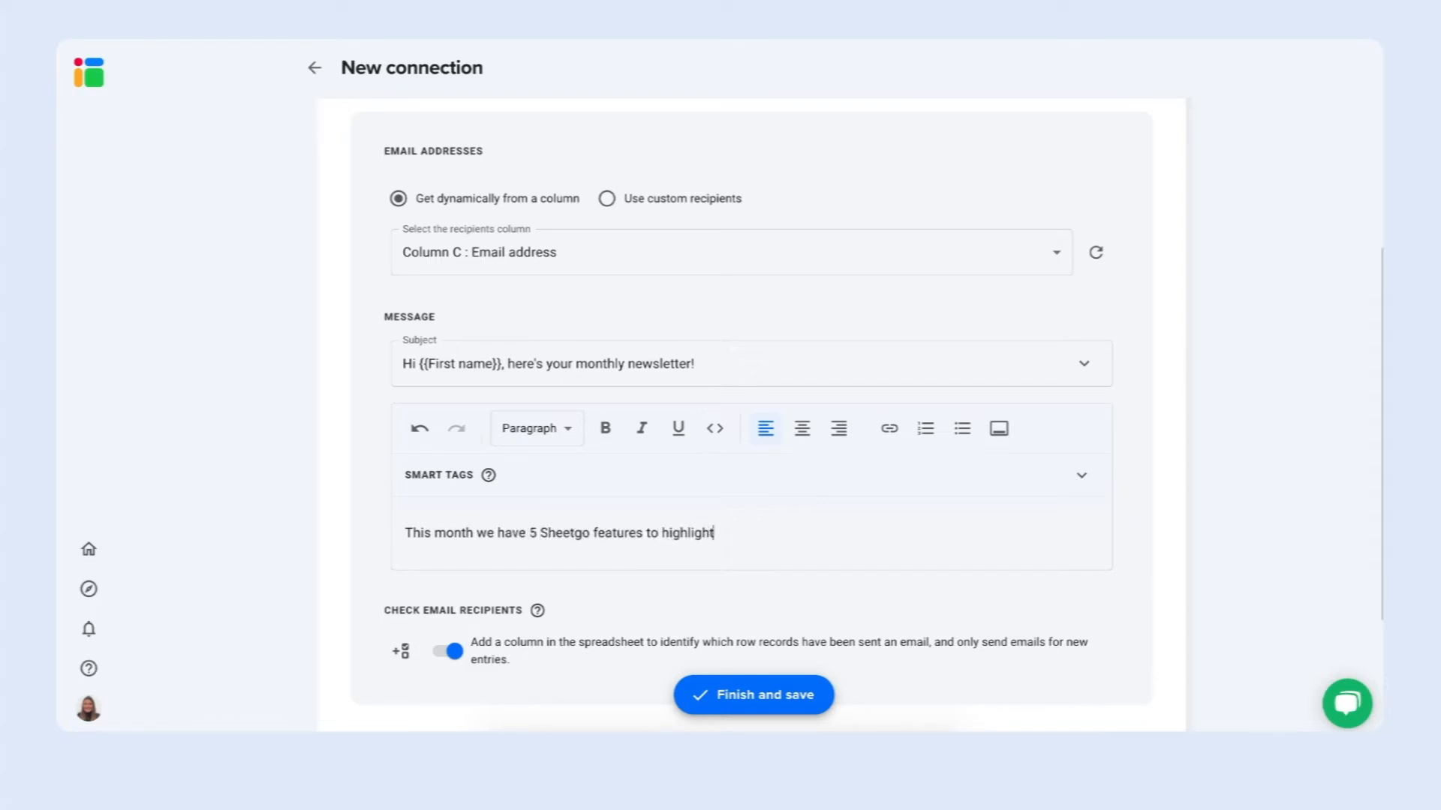
pyautogui.write('!')
pyautogui.press('Return')
pyautogui.press('Return')
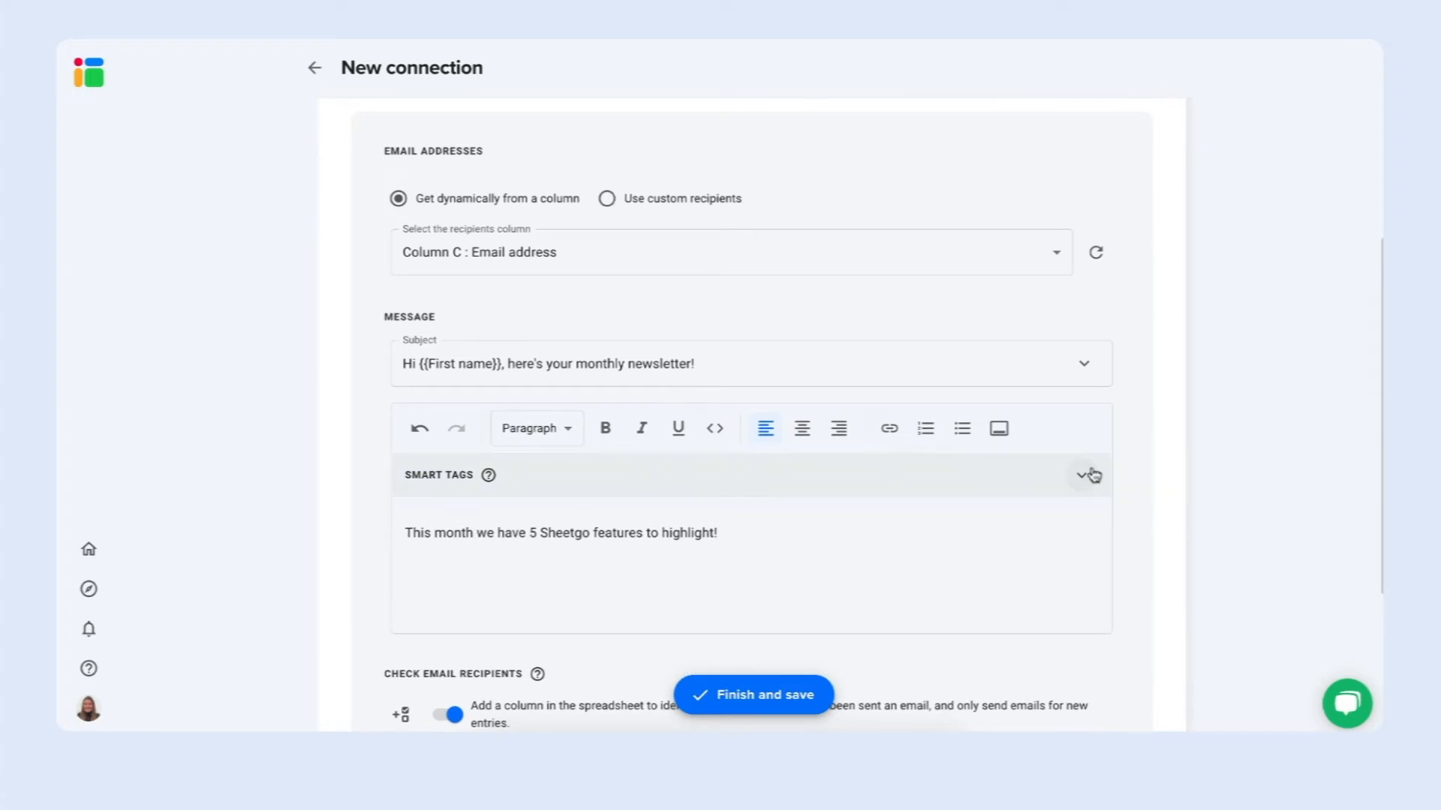
# Add the message line "We are sure {{Company name}} will benefit from:", inserting the Company name smart tag
pyautogui.click(1091, 475)
pyautogui.write('We are sure')
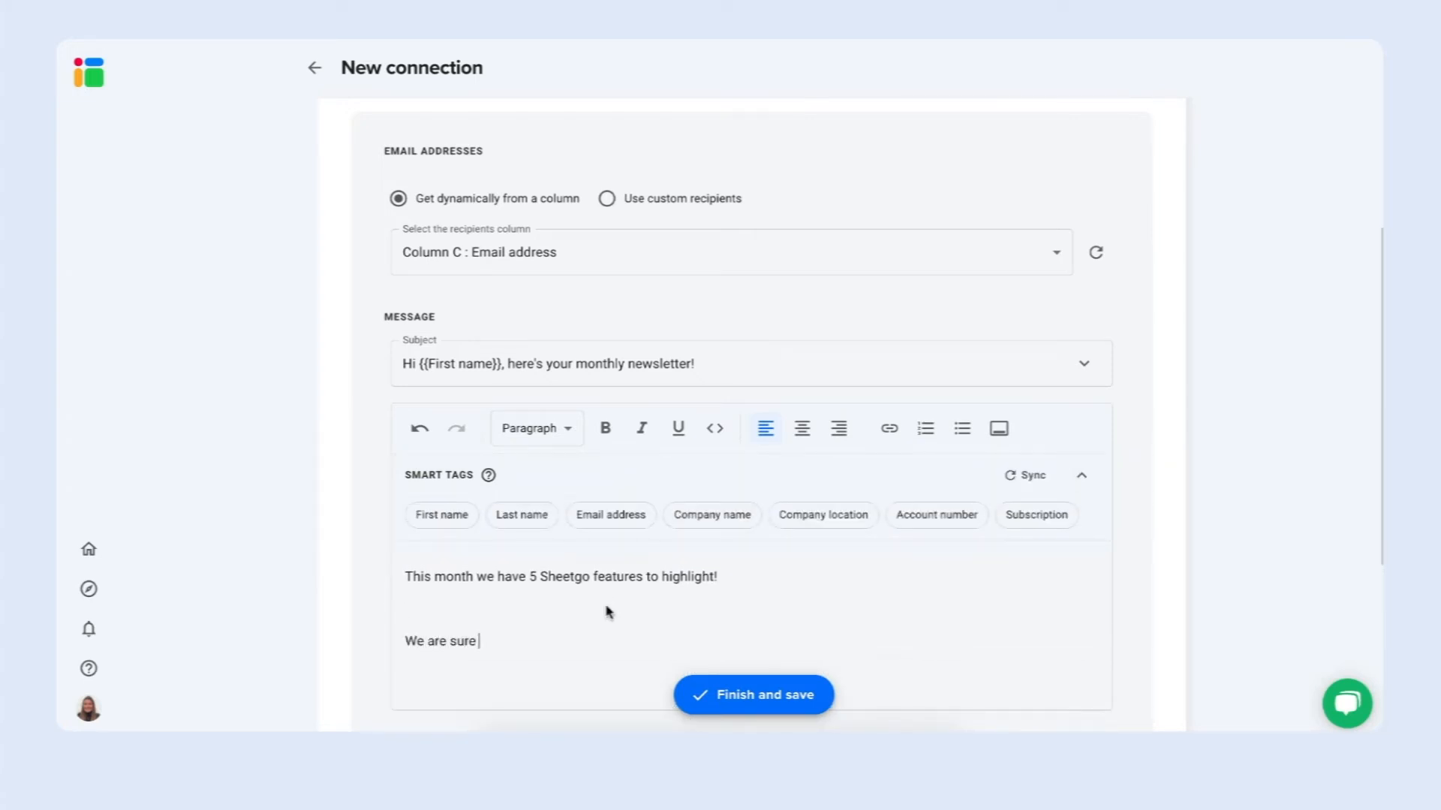
pyautogui.click(712, 514)
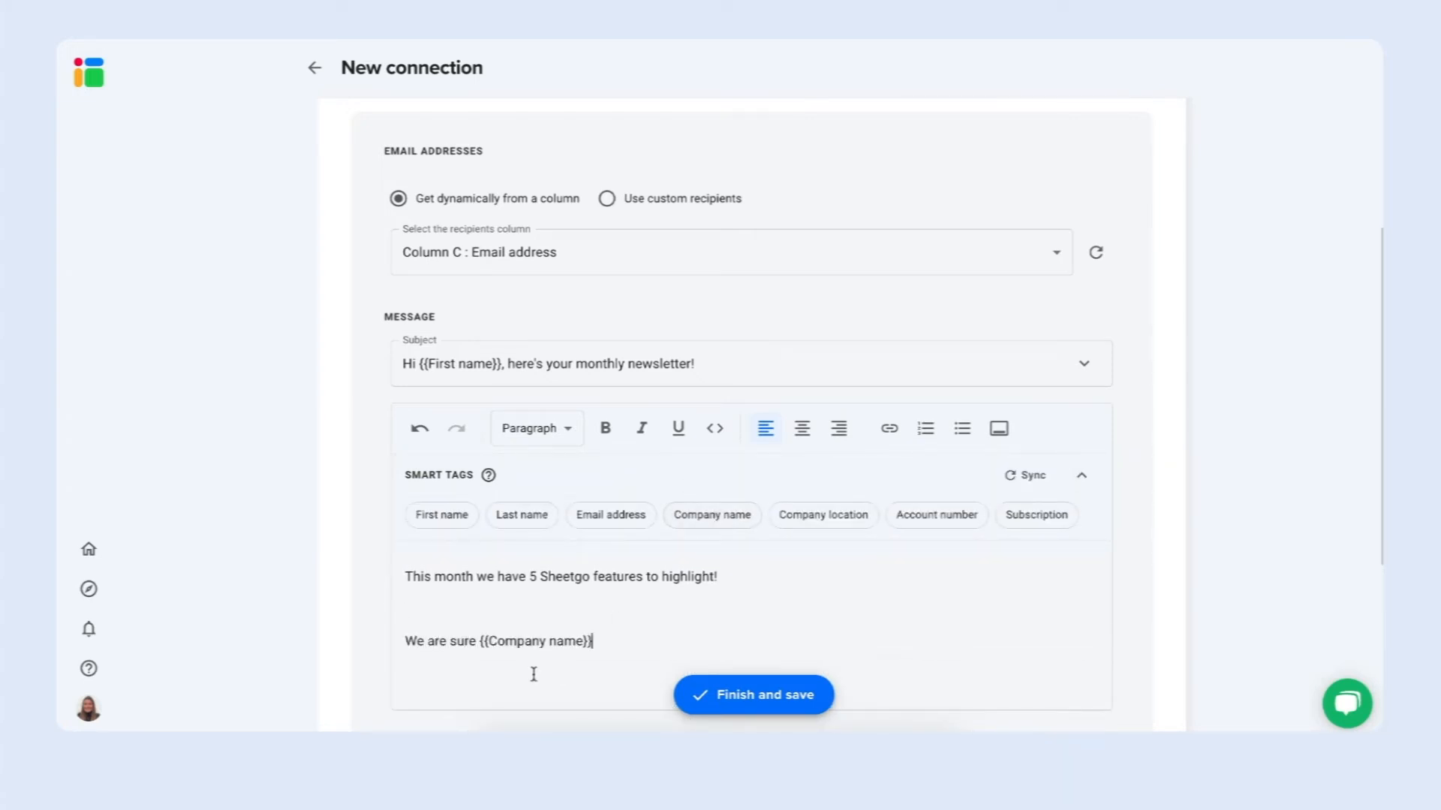
pyautogui.write('will benefit from:')
pyautogui.press('Return')
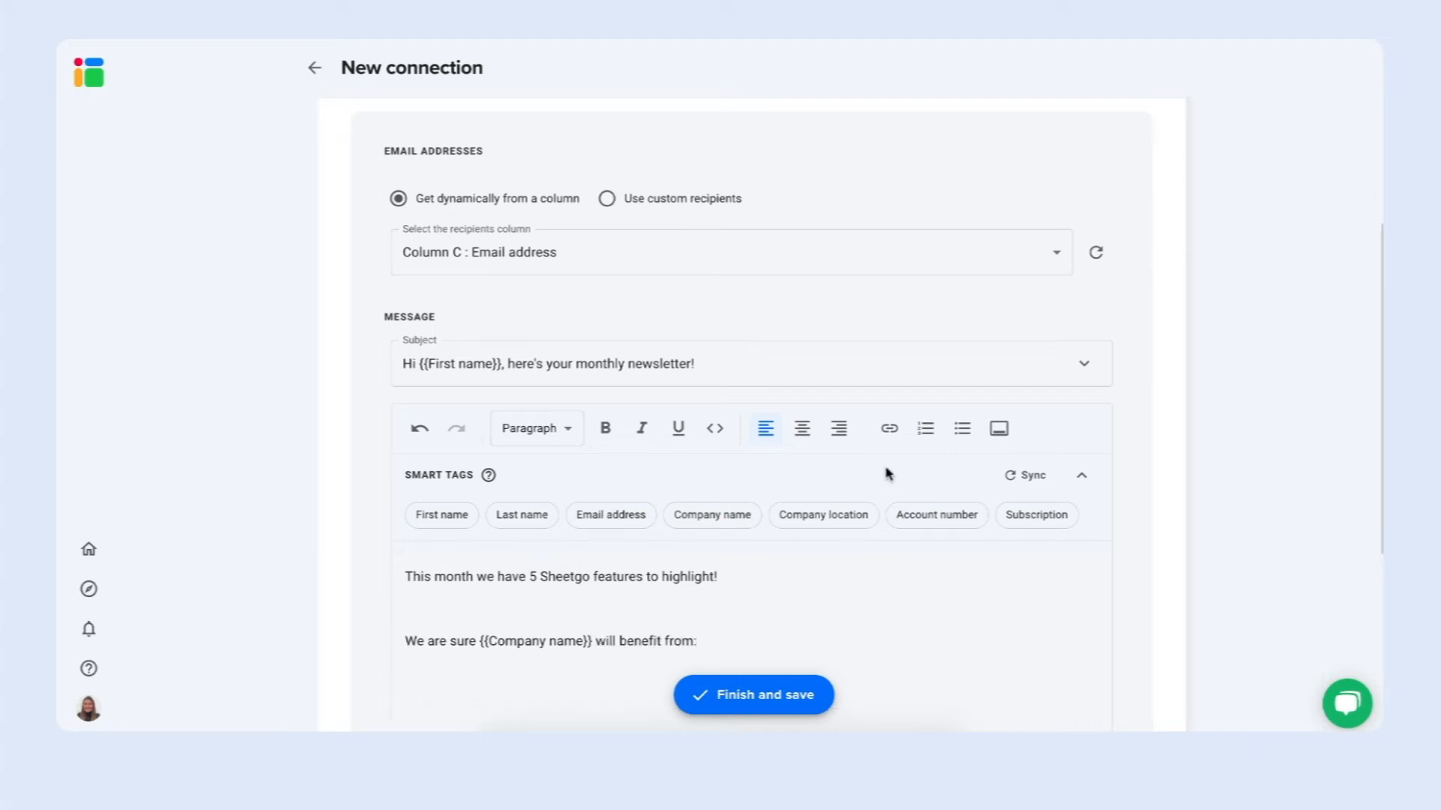
# Start a numbered list in the message below the "will benefit from:" line
pyautogui.click(925, 431)
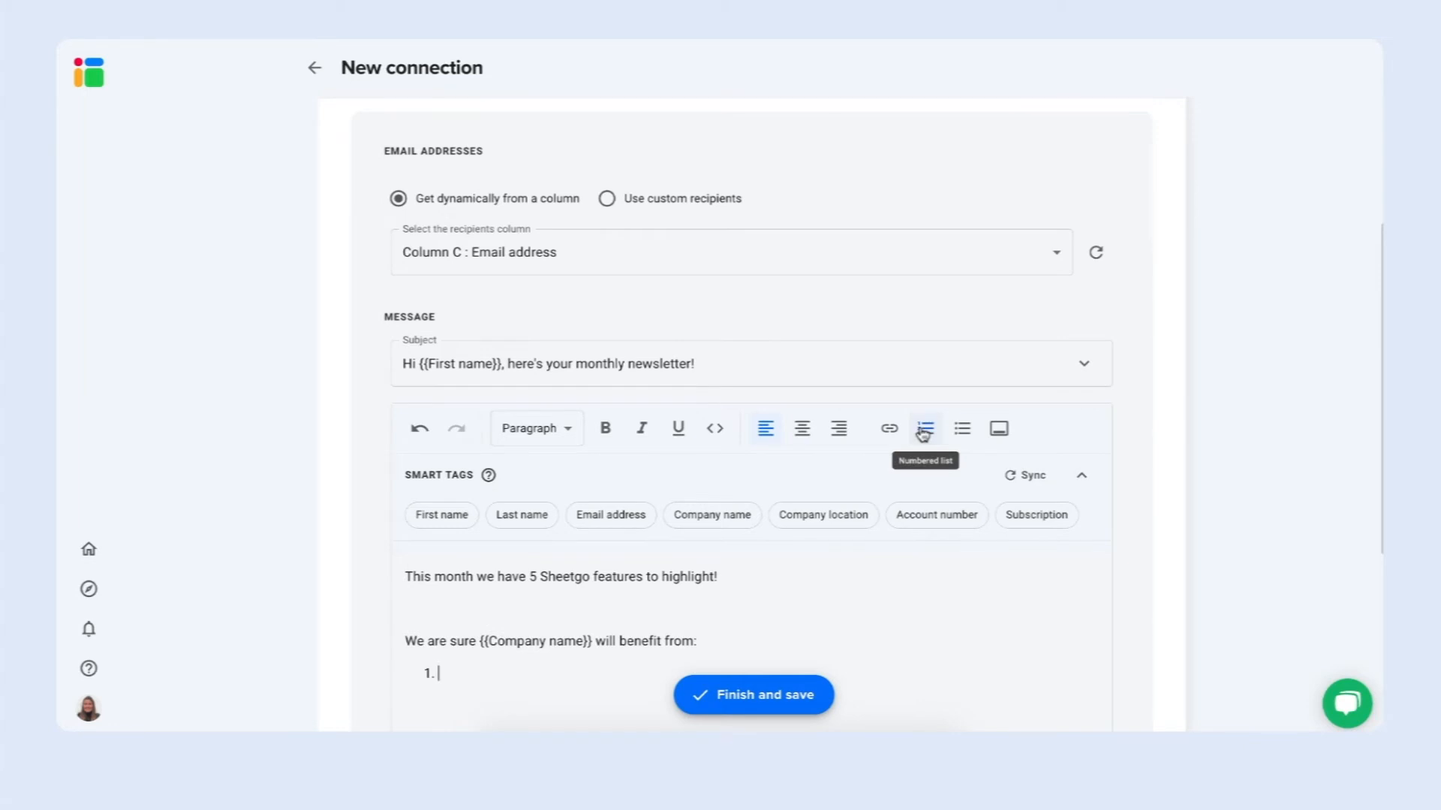
pyautogui.scroll(-1, 605, 657)
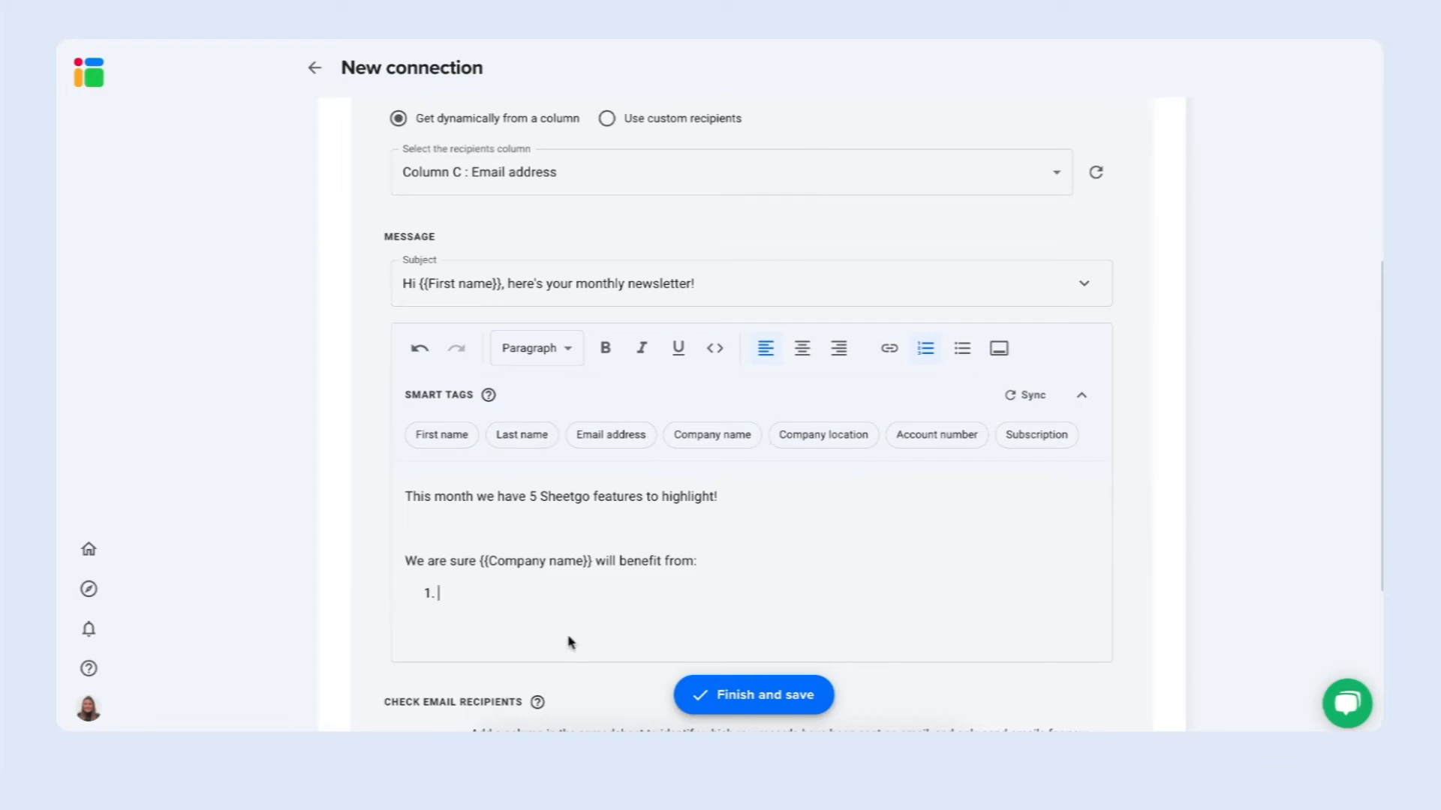
pyautogui.scroll(-3, 574, 643)
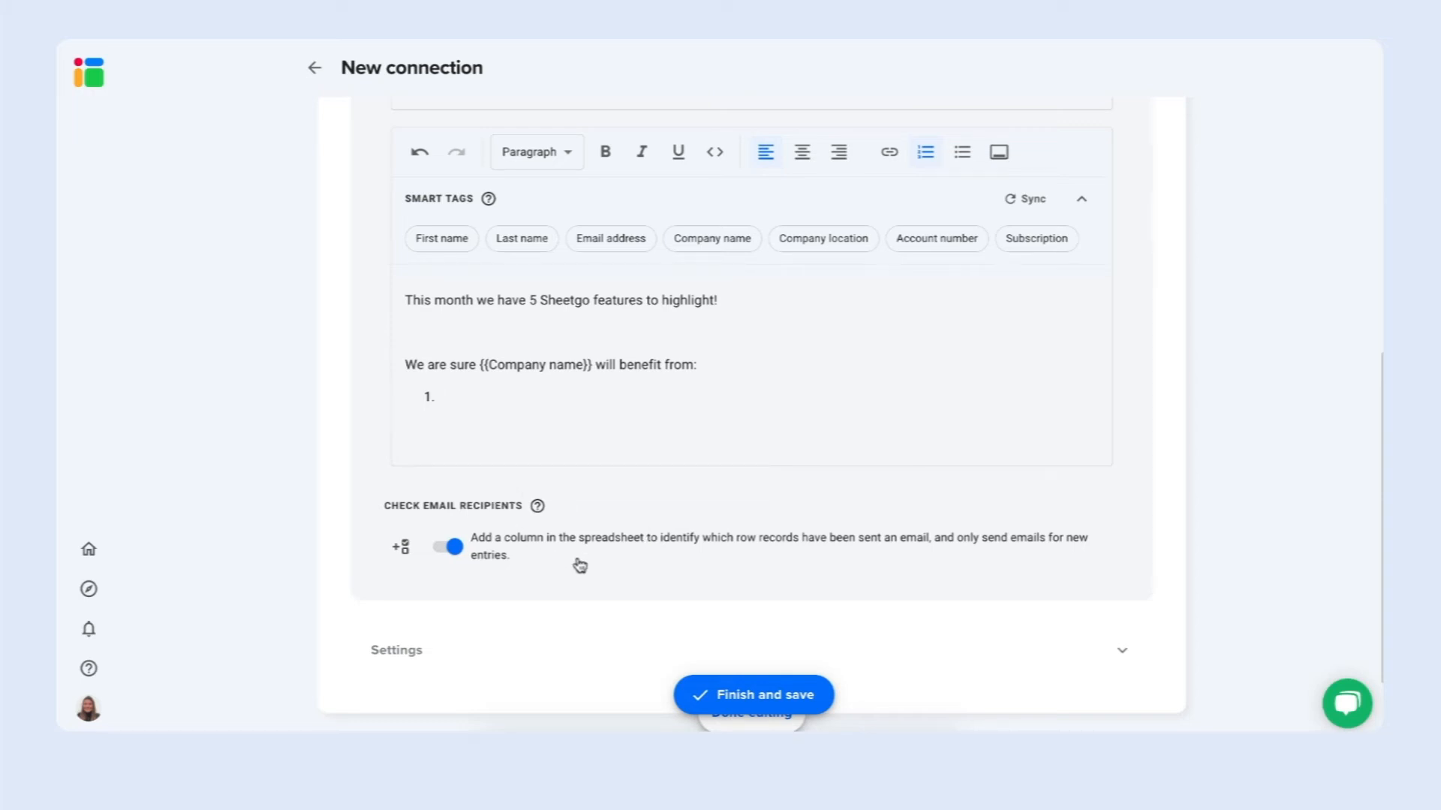
# Finish and save the email connection, choosing to run it later
pyautogui.scroll(-1, 579, 564)
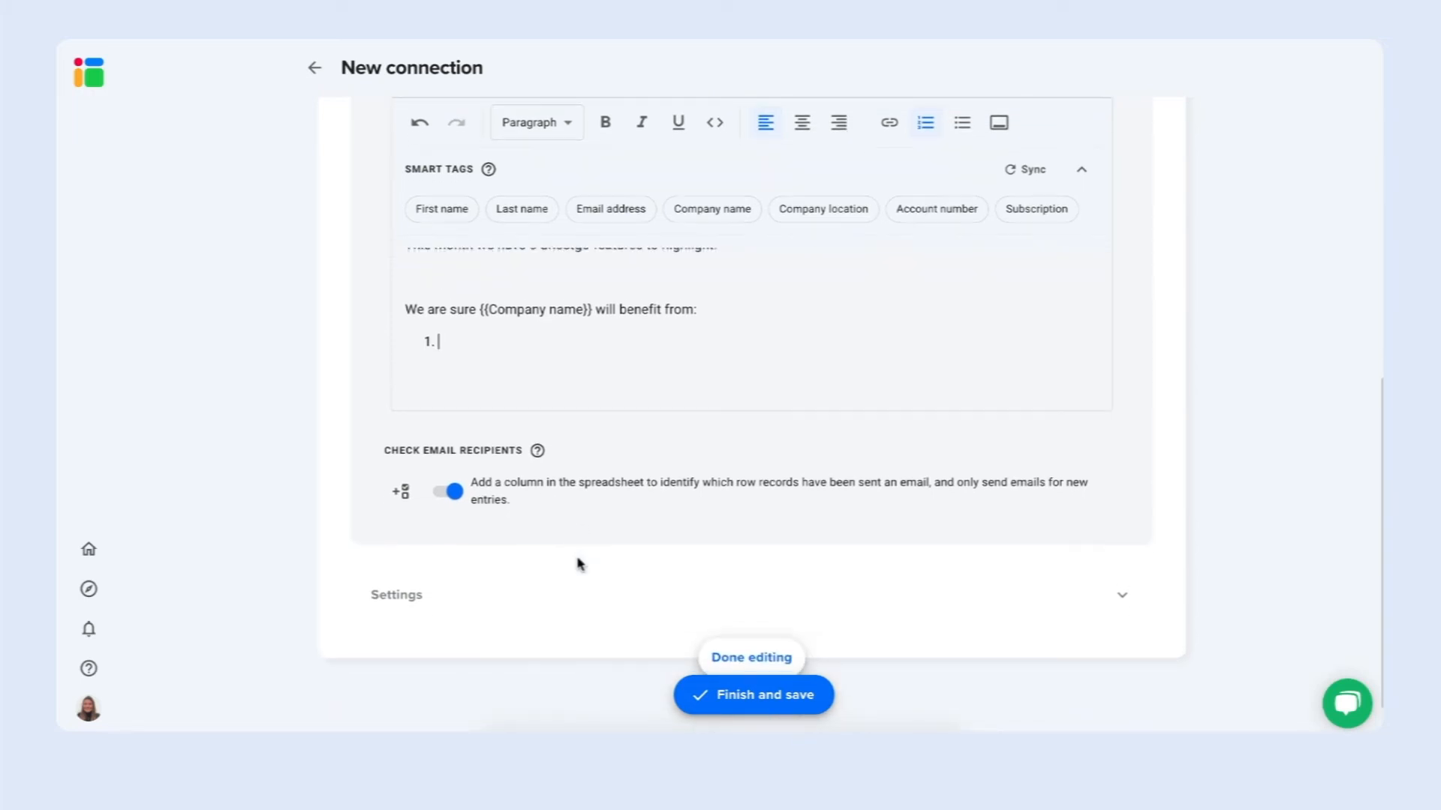
pyautogui.click(751, 698)
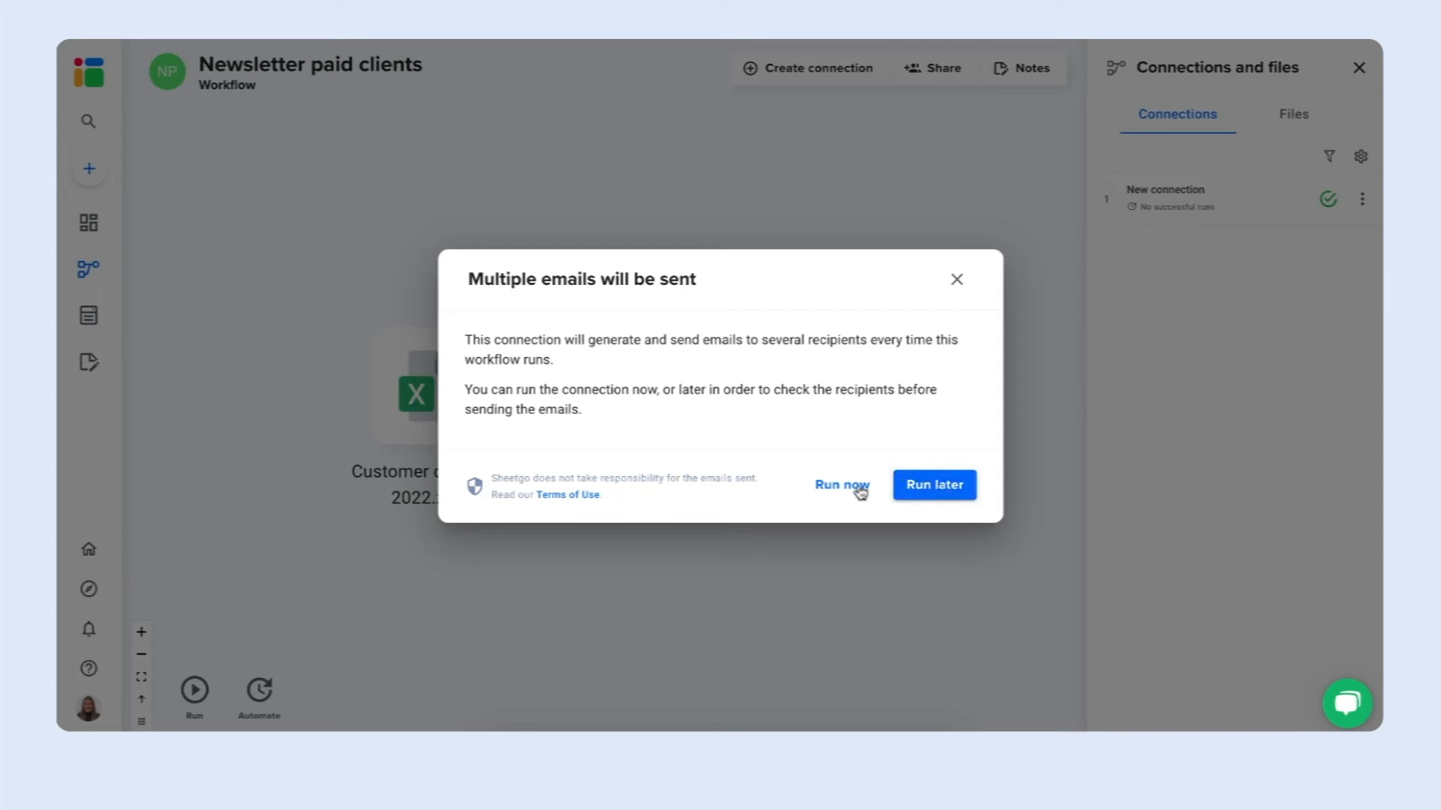
pyautogui.click(917, 486)
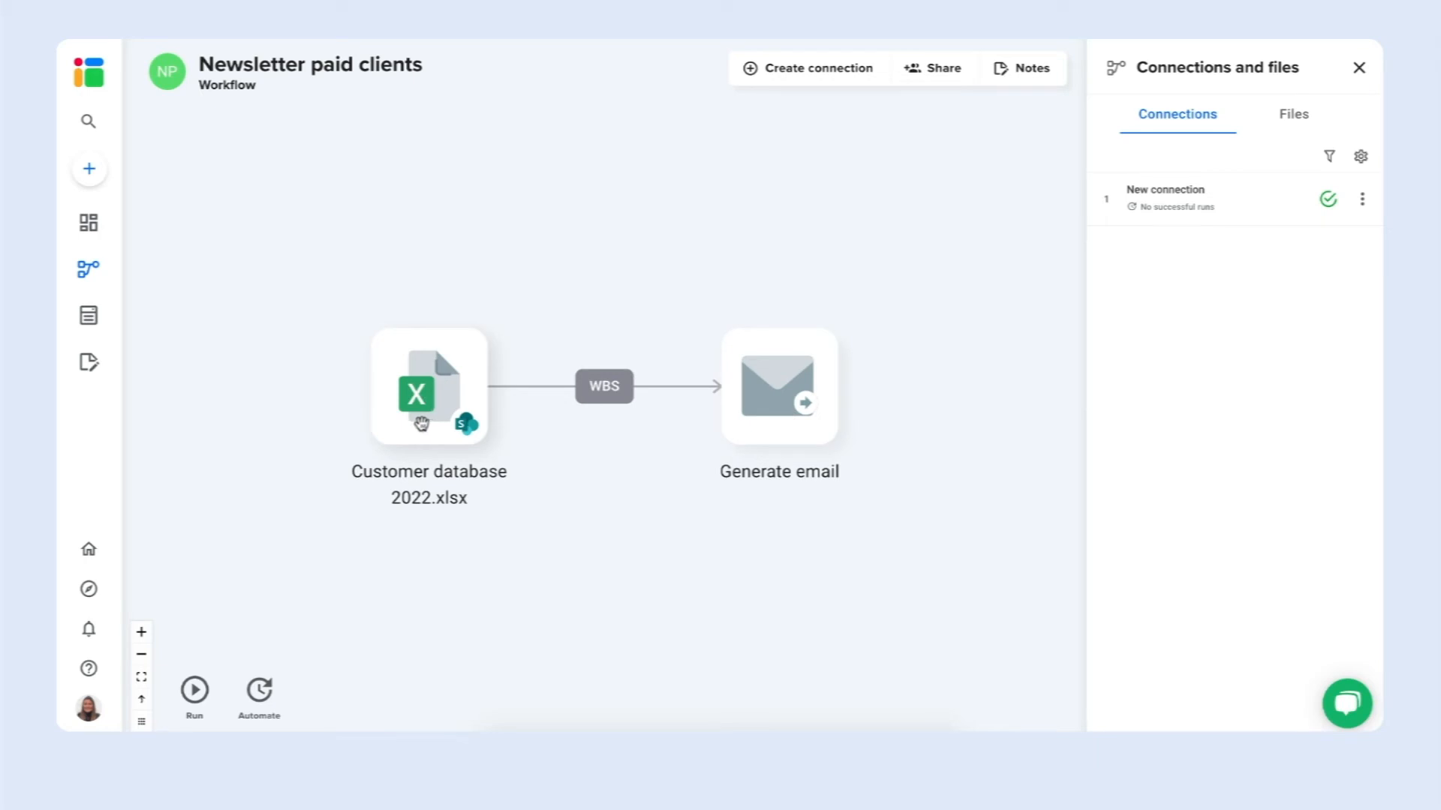
# Run the Newsletter paid clients workflow and check the company name in the received newsletter email in Gmail
pyautogui.click(193, 700)
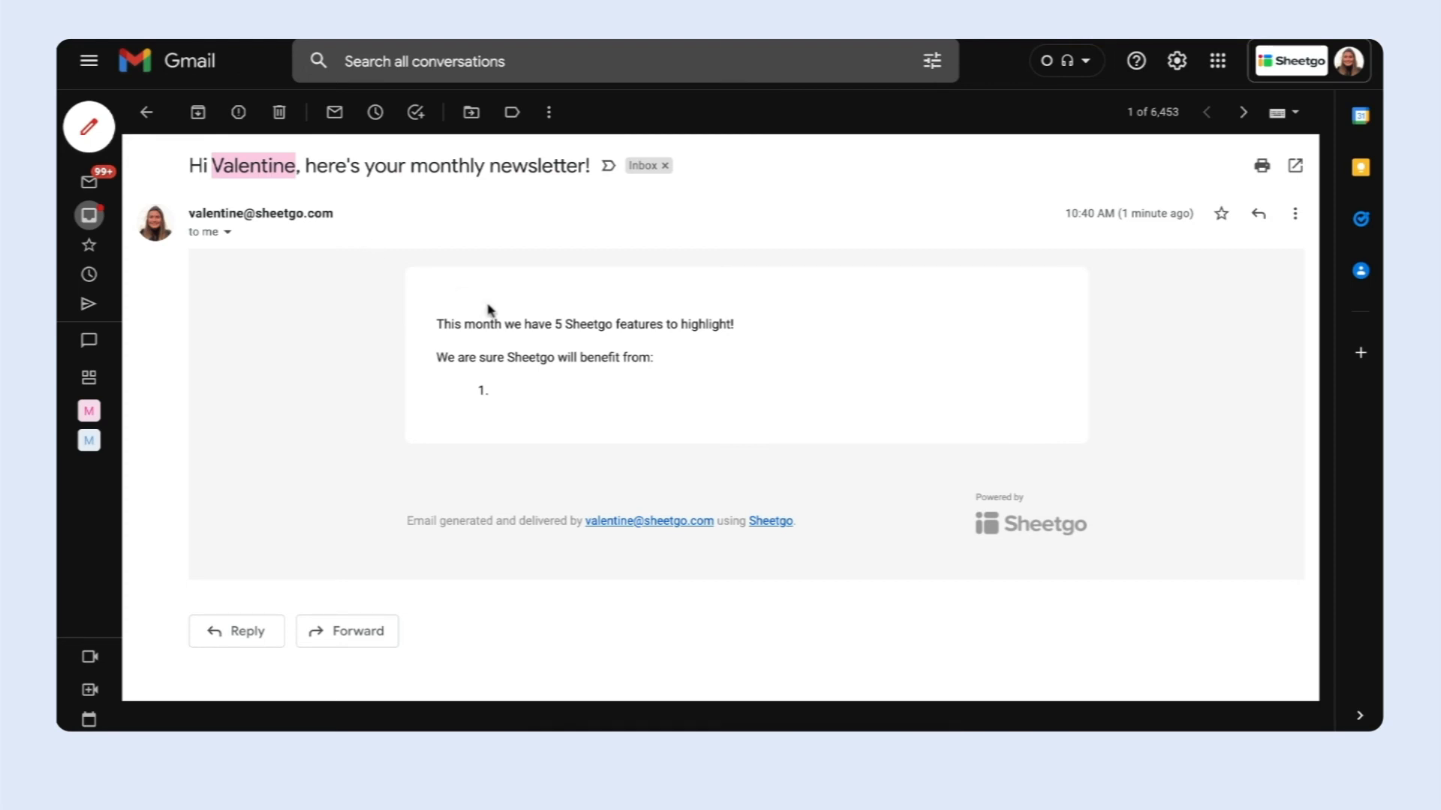
pyautogui.moveTo(508, 359); pyautogui.dragTo(556, 360)
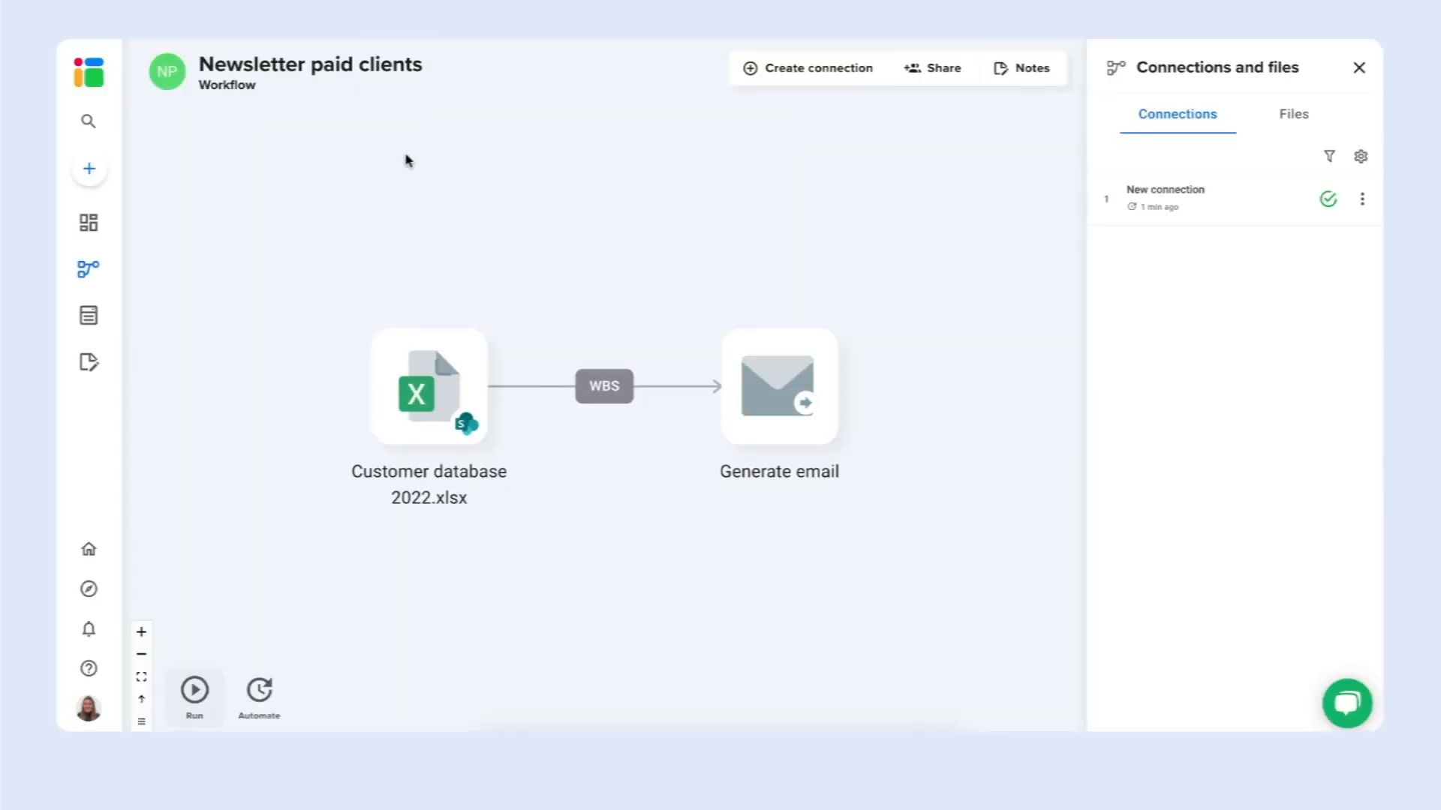
# Review the workflow's sharing options for people and members' editing access from its overview, and close the share dialog
pyautogui.click(96, 233)
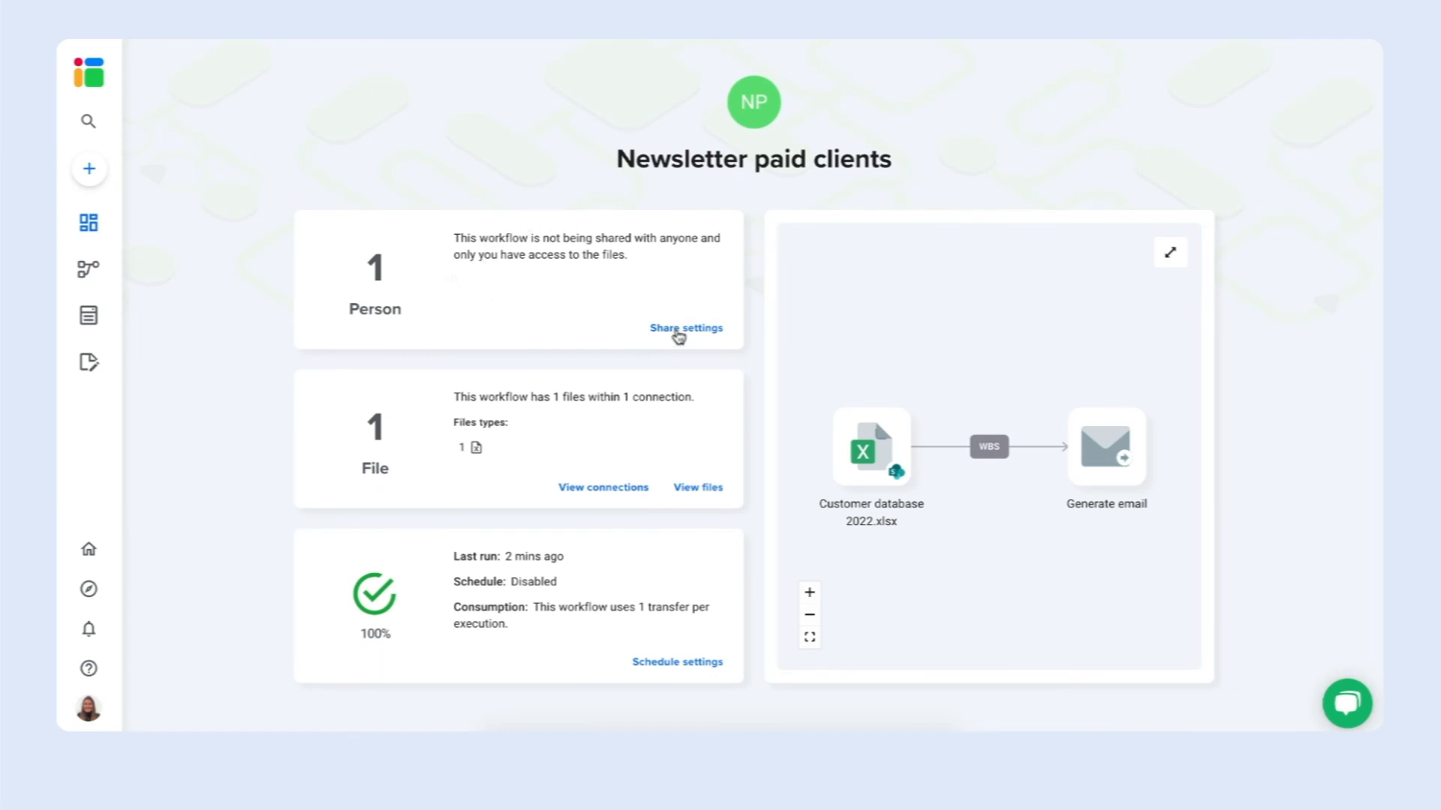
pyautogui.click(701, 328)
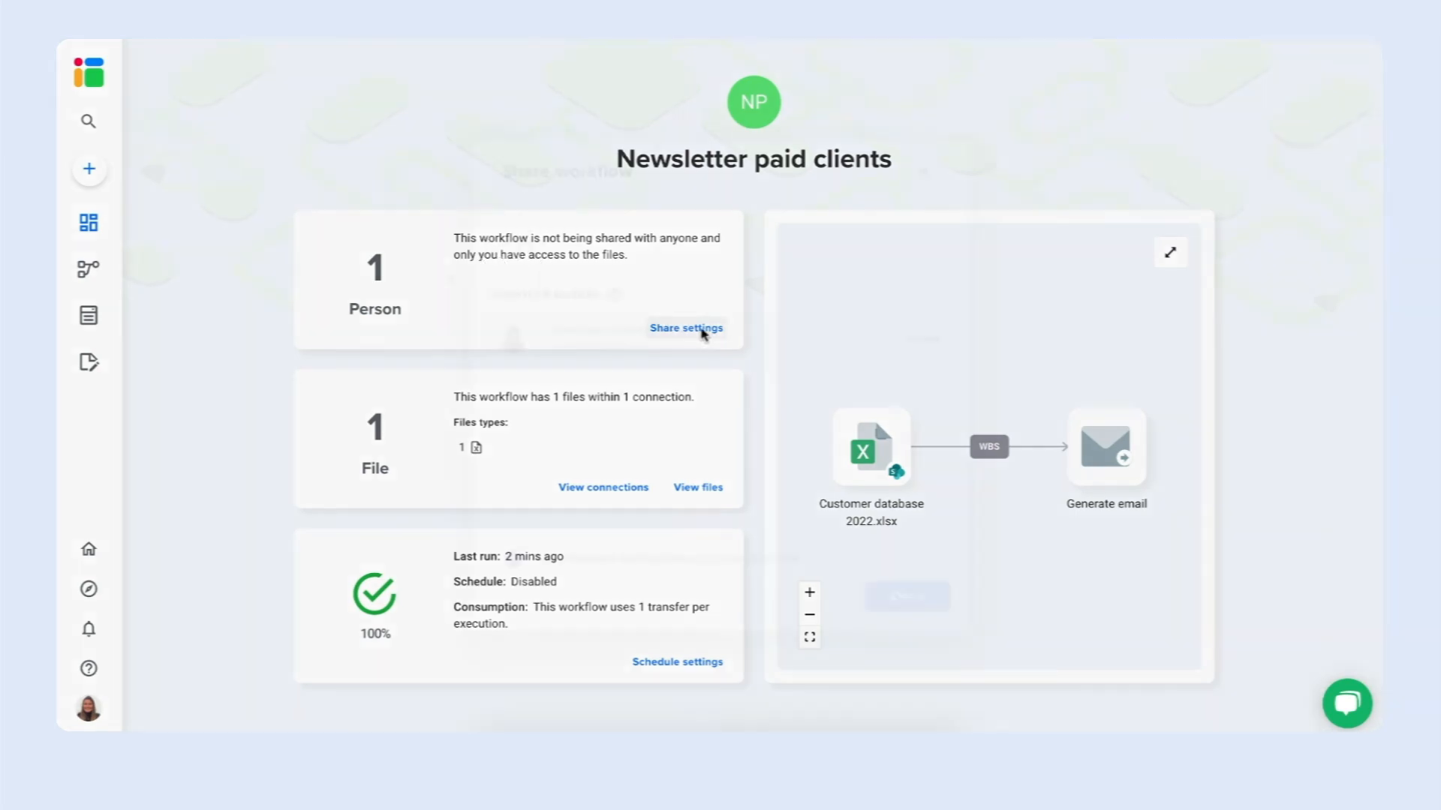
pyautogui.click(606, 241)
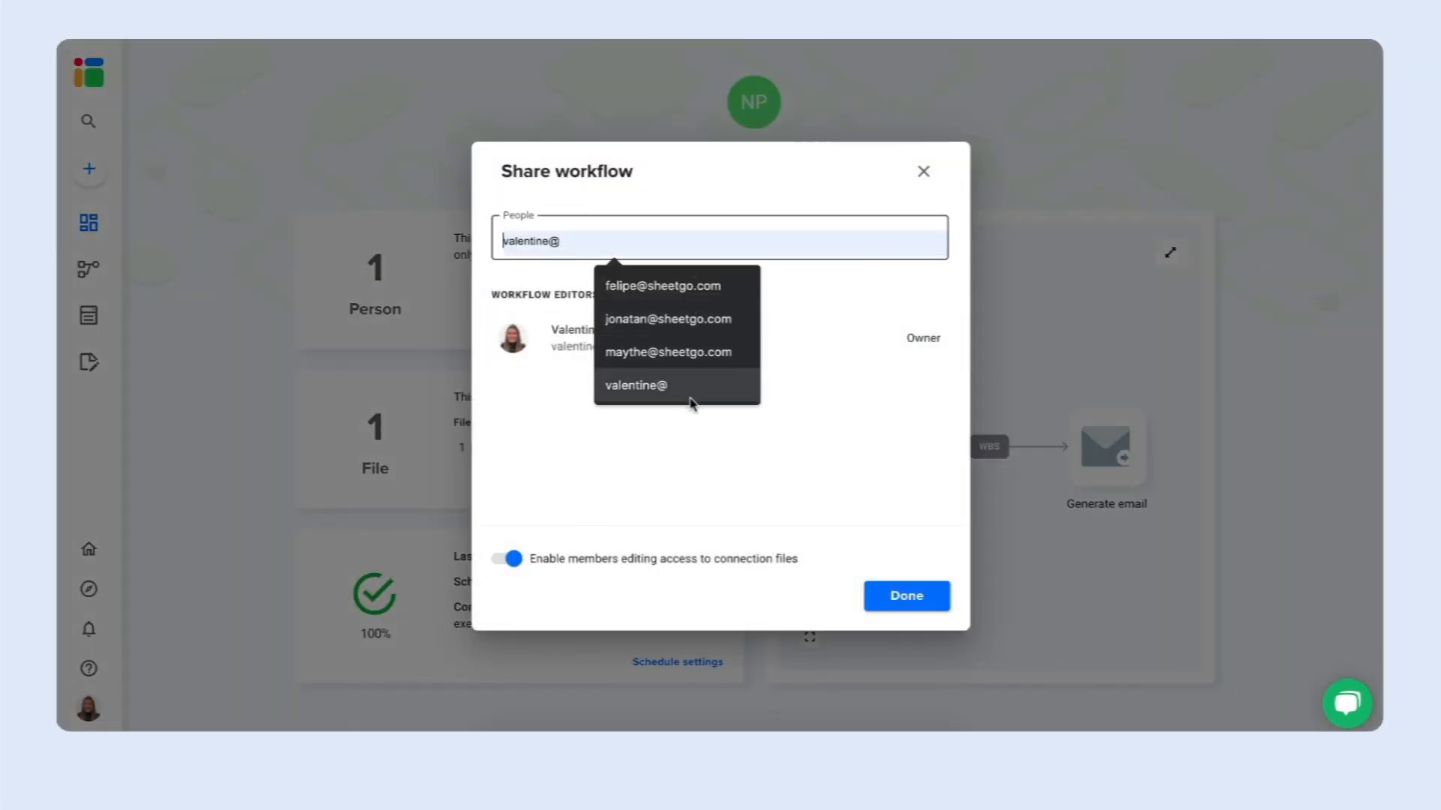
pyautogui.click(545, 493)
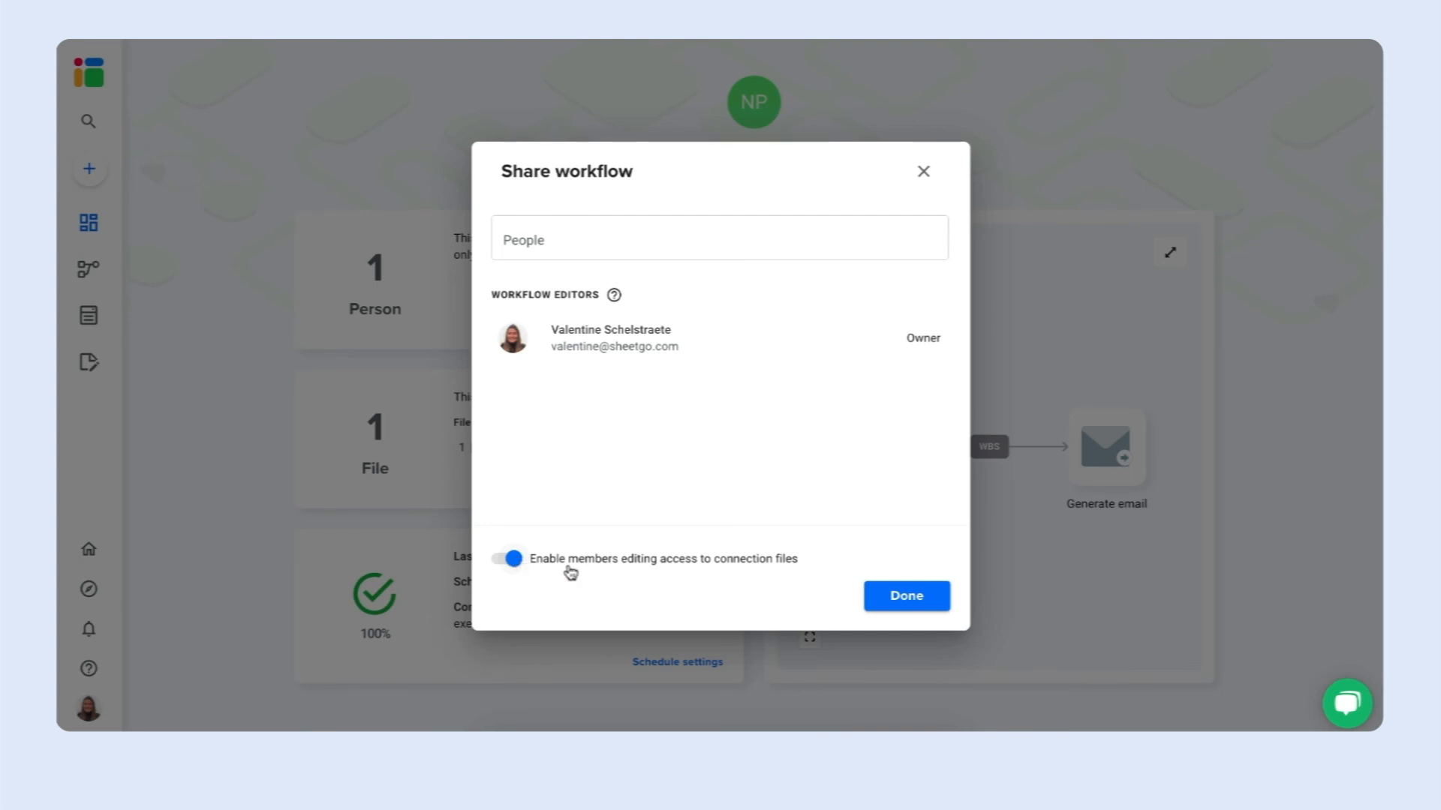
pyautogui.click(906, 602)
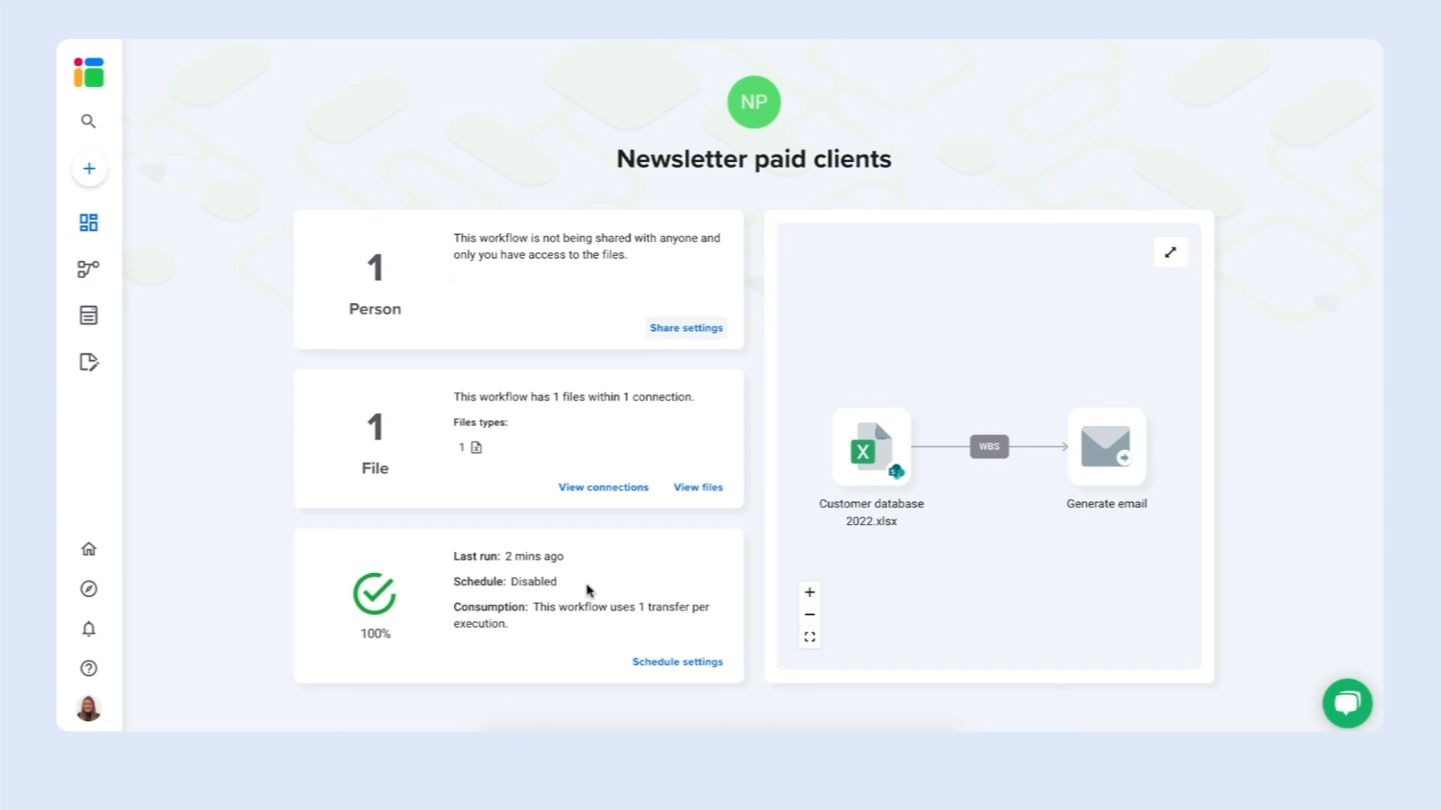
# Turn on automatic running in the workflow's schedule settings with a frequency of once a month
pyautogui.click(684, 663)
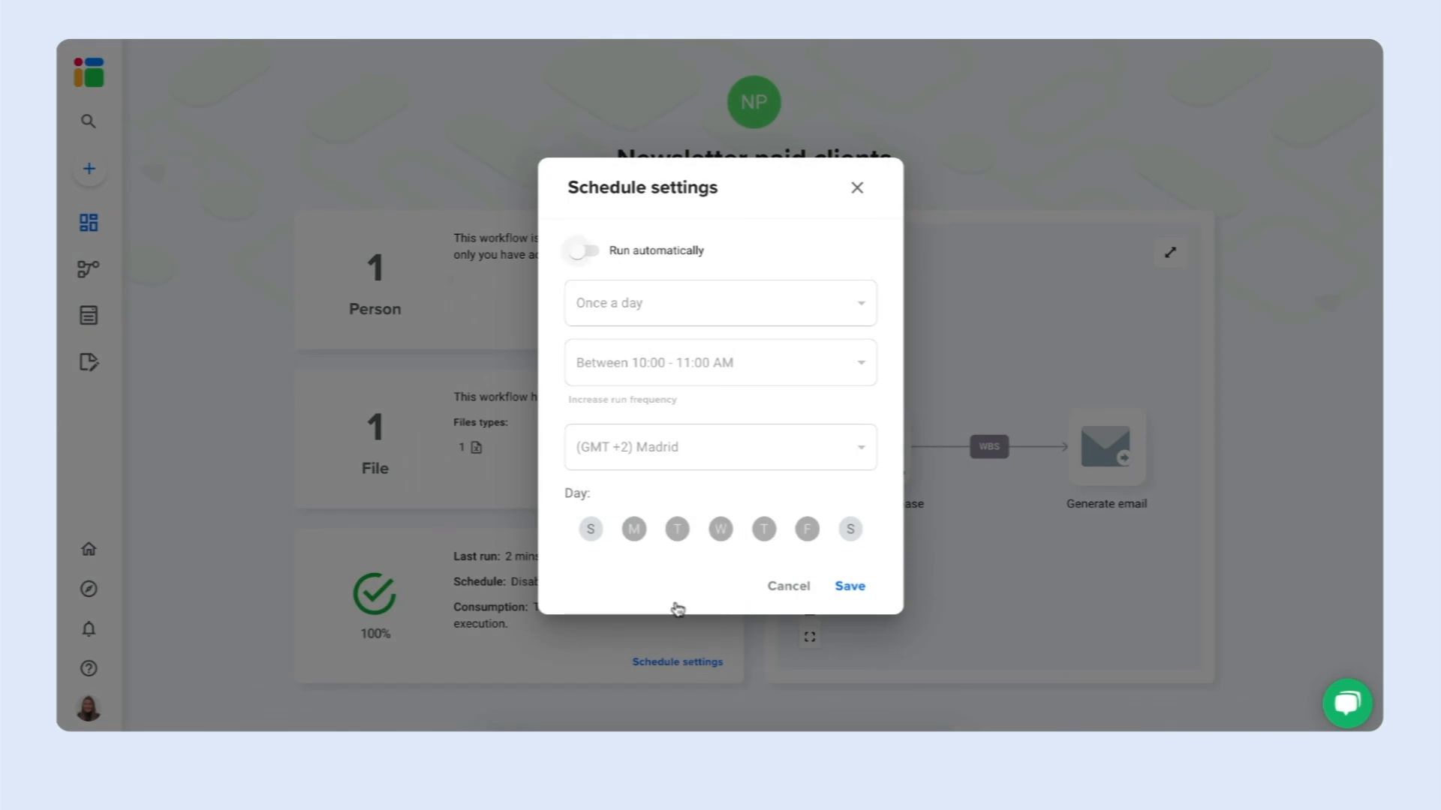
pyautogui.click(583, 263)
pyautogui.click(726, 296)
pyautogui.click(719, 319)
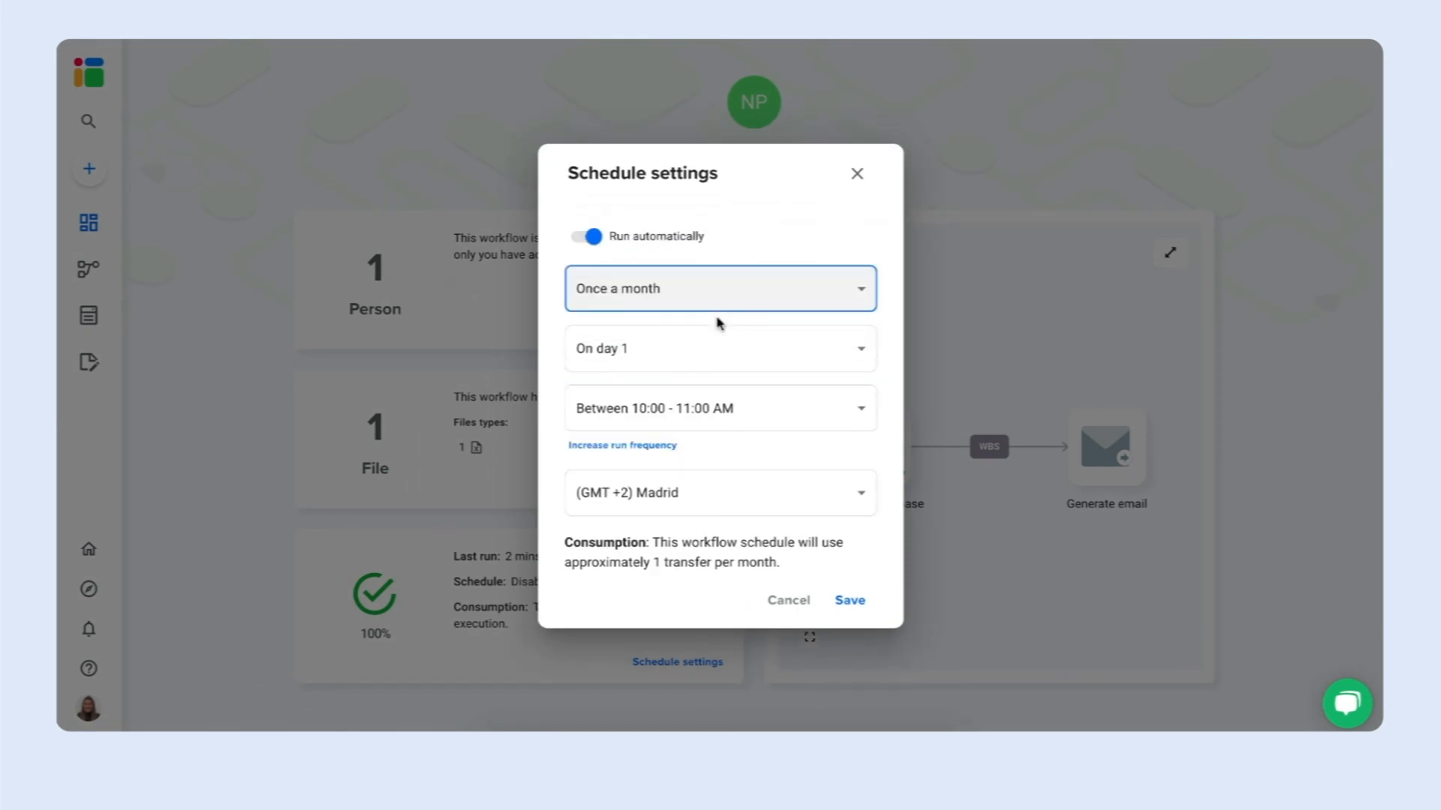
# Schedule the monthly run on day 1 between 10:00 - 11:00 AM and save the schedule
pyautogui.click(706, 361)
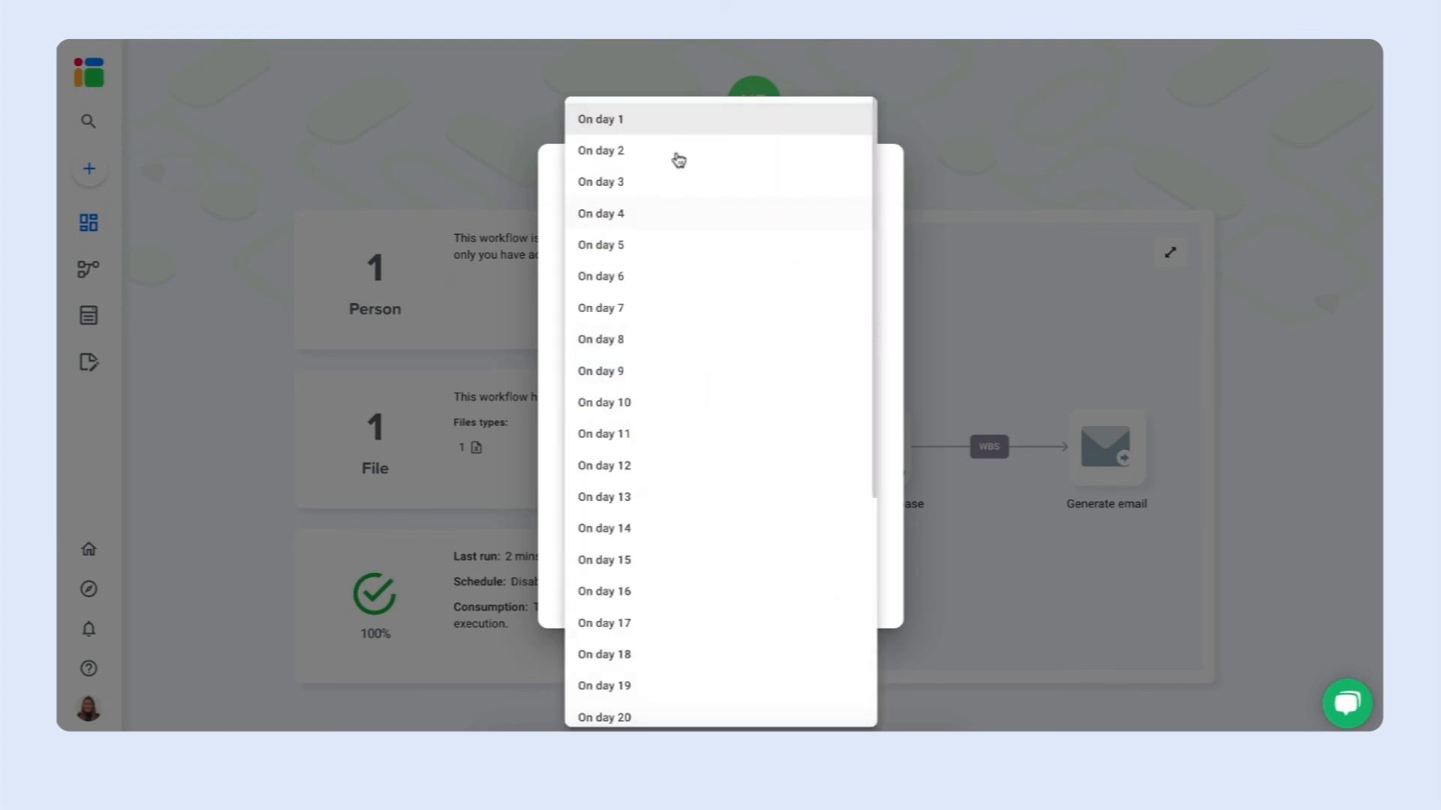
pyautogui.click(684, 120)
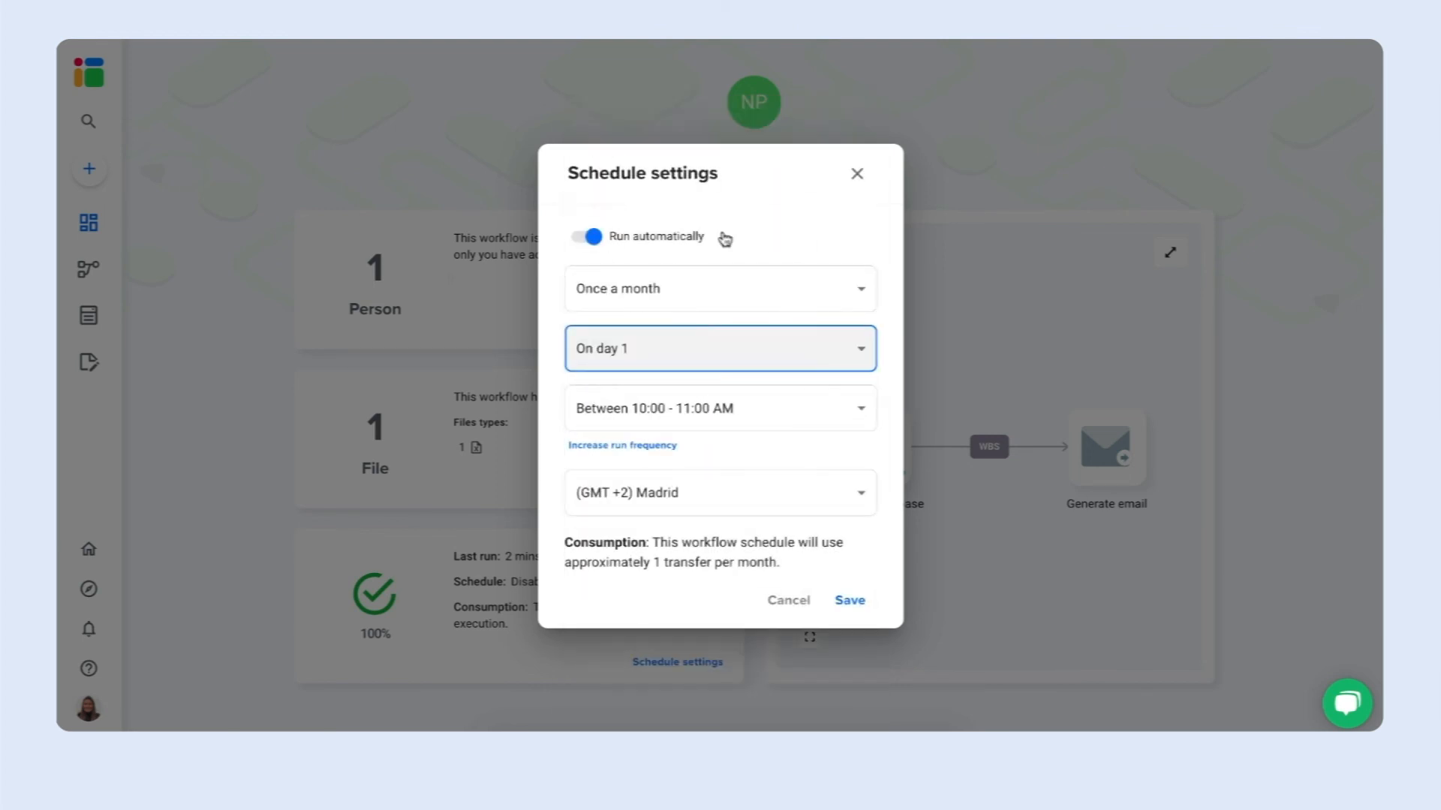
pyautogui.click(717, 409)
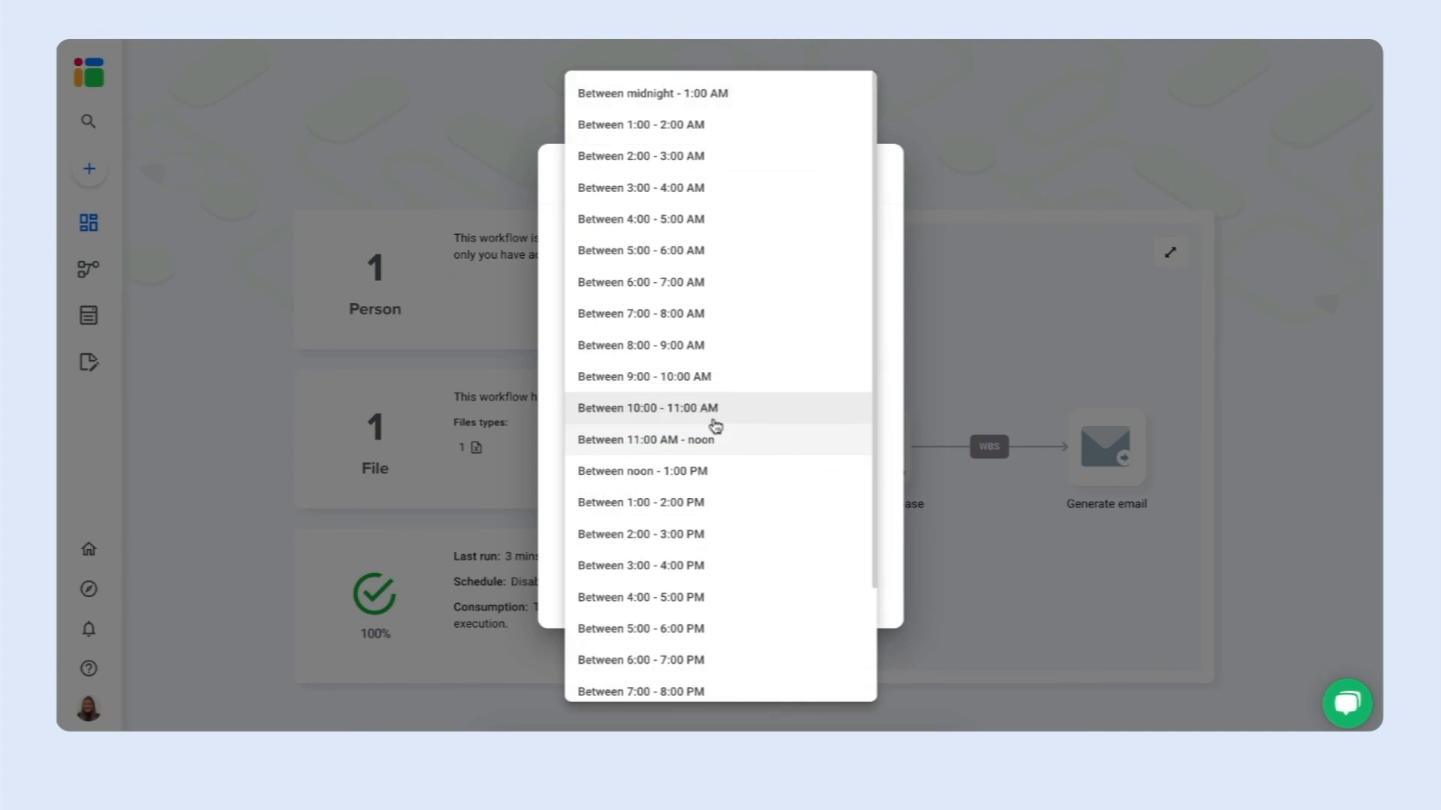
pyautogui.click(713, 411)
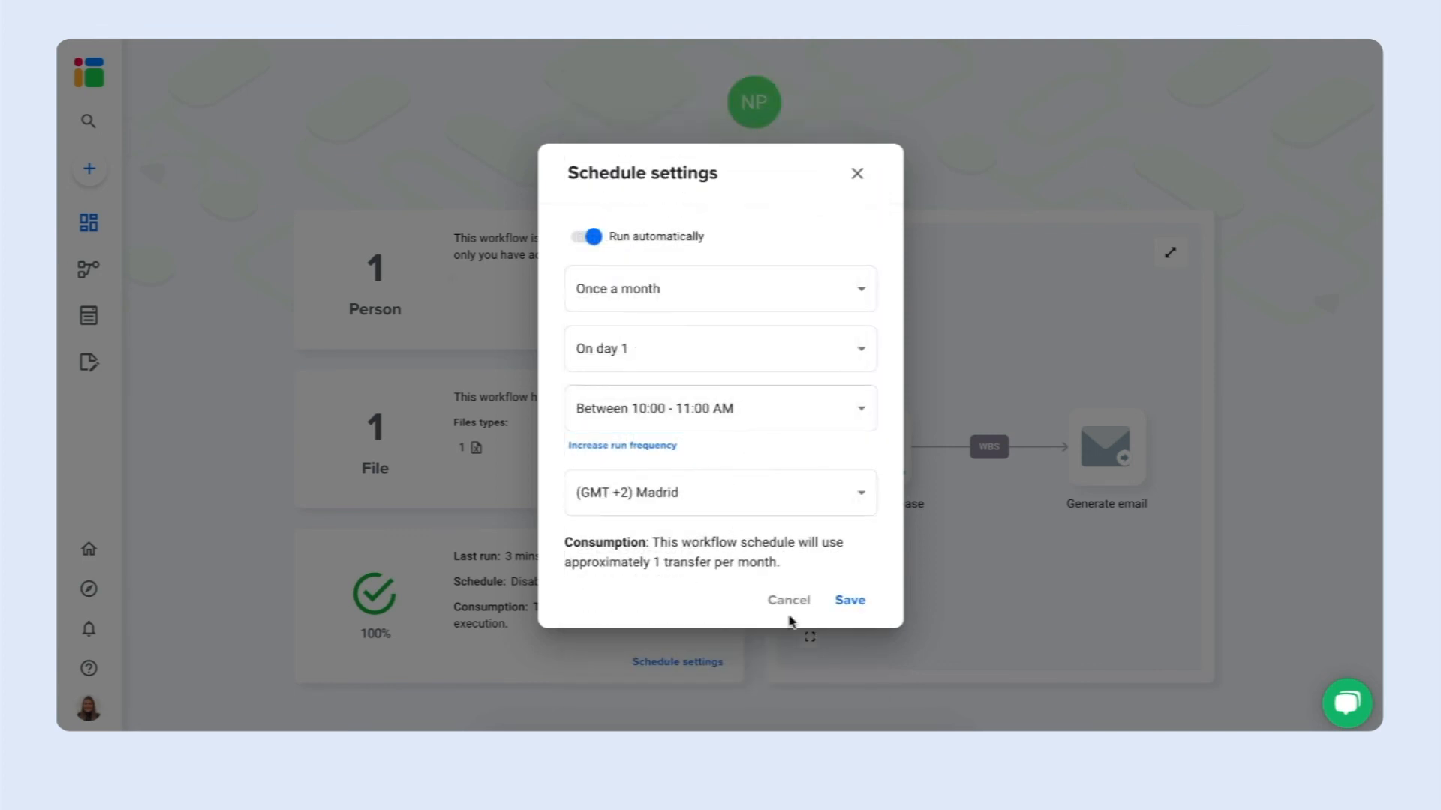
pyautogui.click(845, 601)
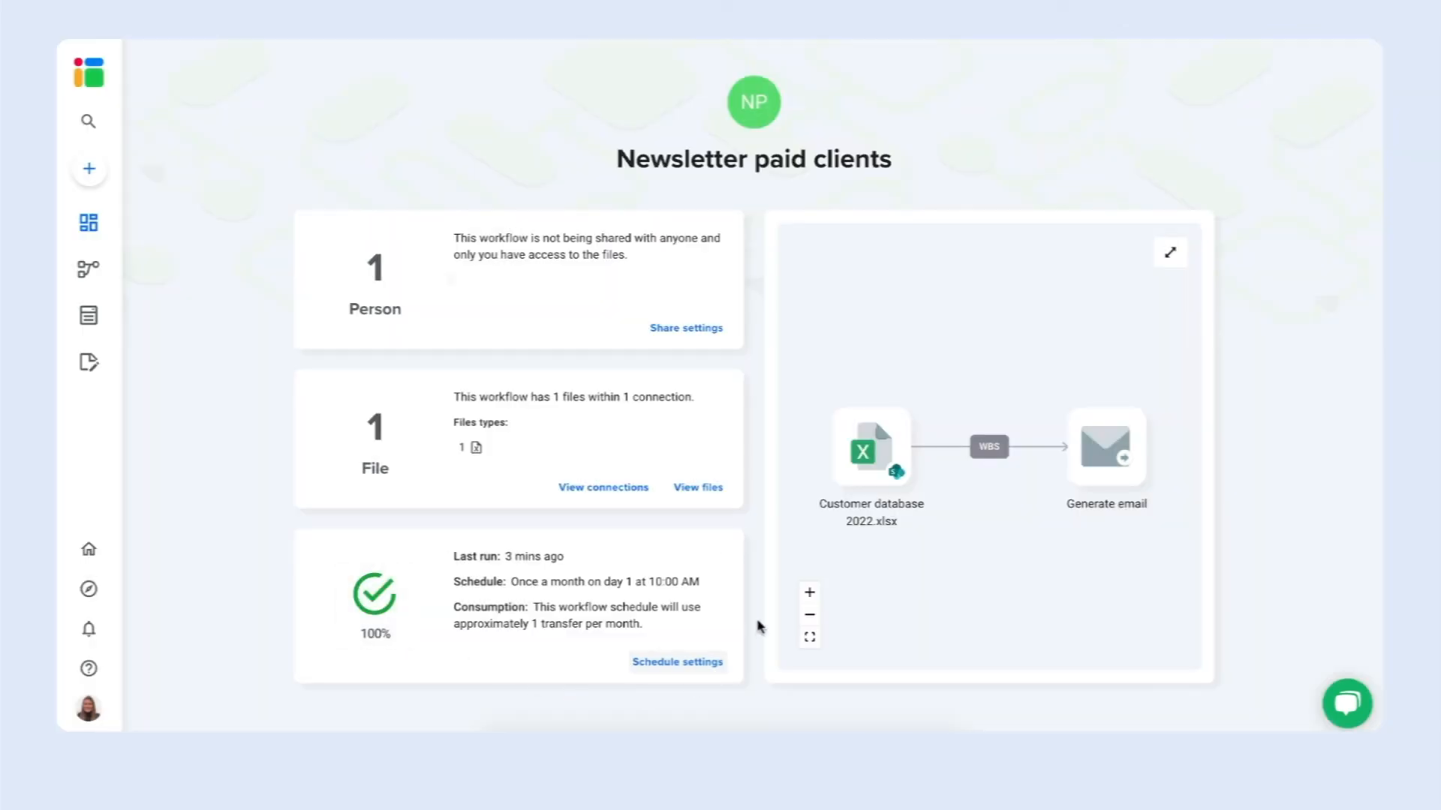